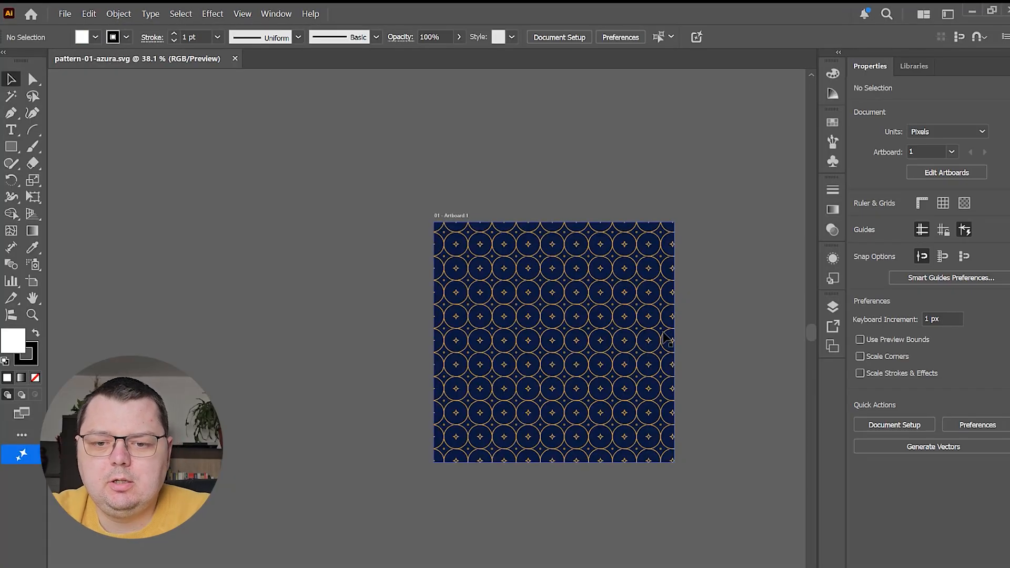
# Select the entire circle pattern artwork and reduce its opacity to 33%
pyautogui.scroll(2, 690, 343)
pyautogui.scroll(-1, 690, 346)
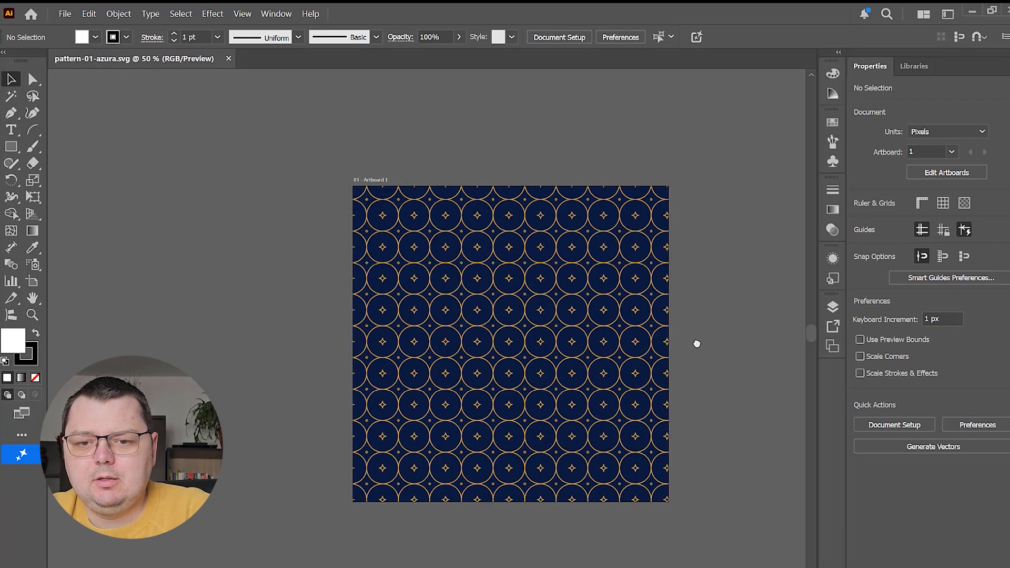
pyautogui.moveTo(694, 344); pyautogui.dragTo(597, 333)
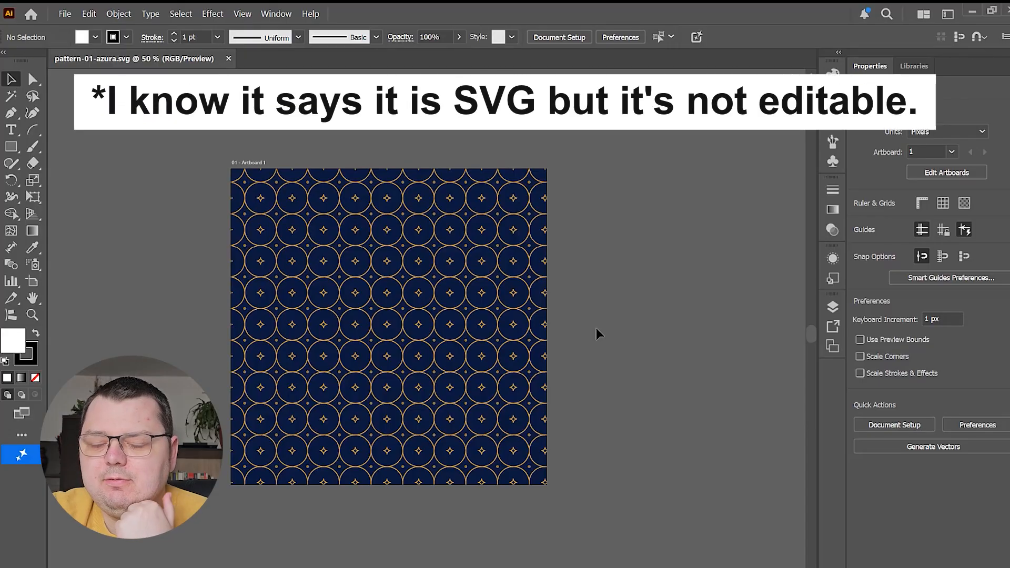
pyautogui.hotkey('ctrl', 'a')
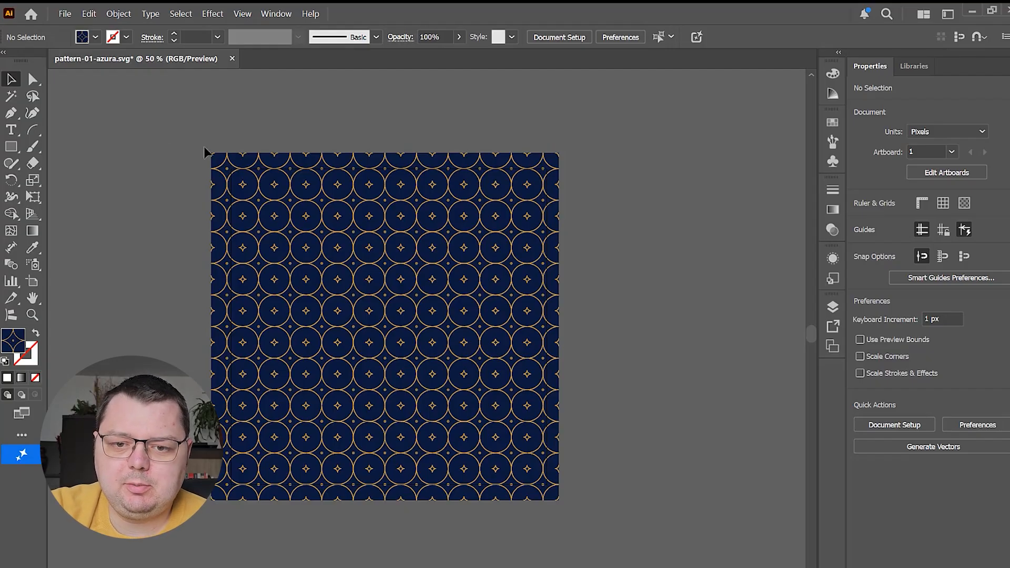
pyautogui.hotkey('ctrl', 'a')
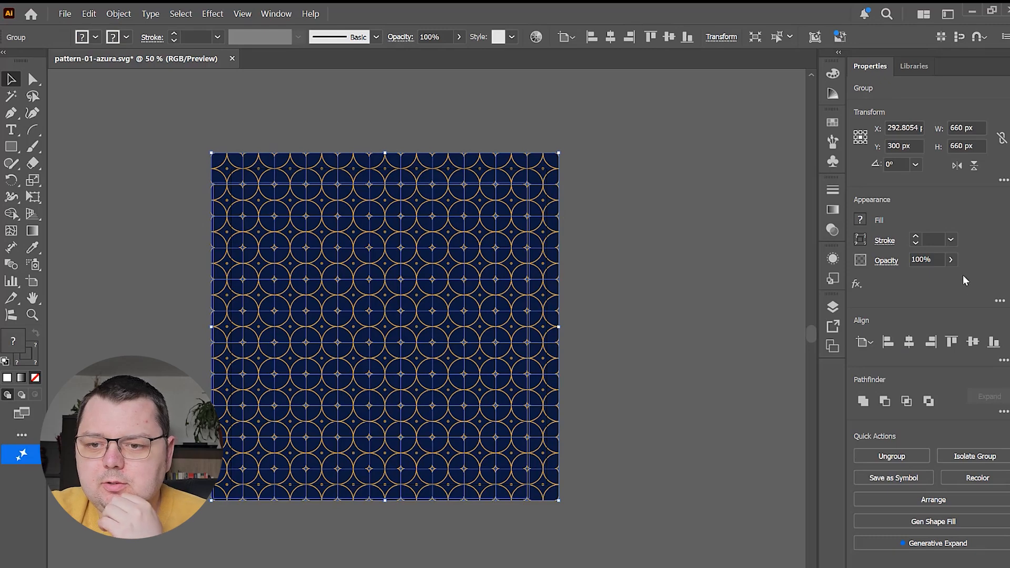
pyautogui.click(951, 259)
pyautogui.moveTo(949, 280); pyautogui.dragTo(908, 280)
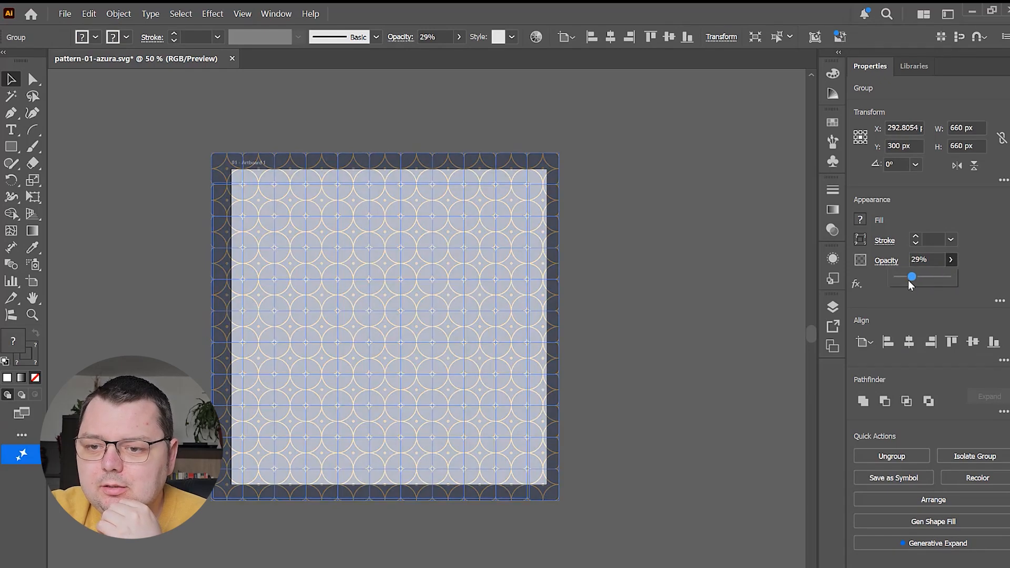
pyautogui.click(600, 328)
# Move the faded pattern off the artboard into the empty canvas on its left side
pyautogui.scroll(-1, 567, 345)
pyautogui.moveTo(619, 314); pyautogui.dragTo(748, 316)
pyautogui.click(601, 341)
pyautogui.moveTo(601, 339); pyautogui.dragTo(329, 339)
pyautogui.click(260, 126)
pyautogui.scroll(1, 159, 207)
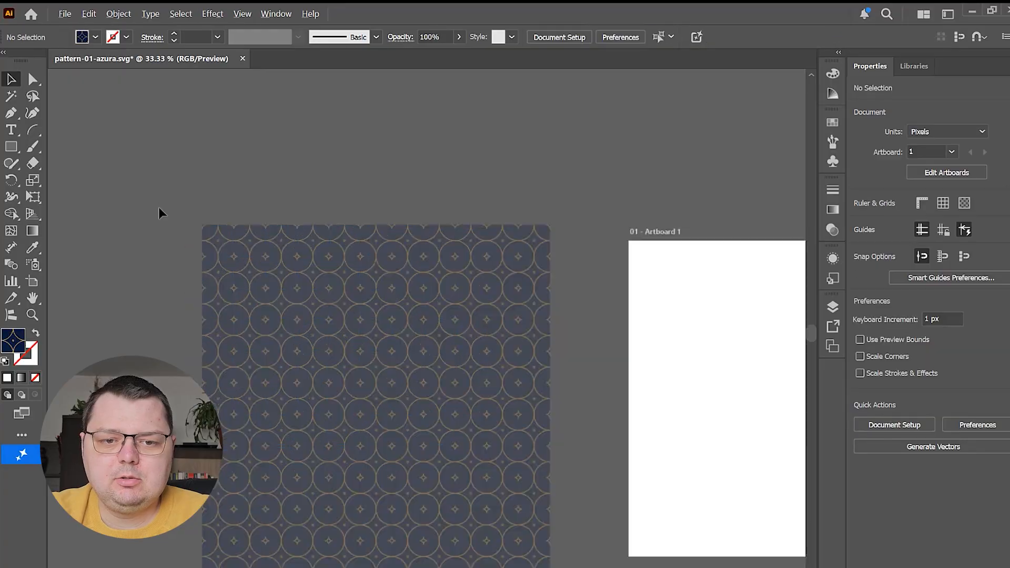
pyautogui.moveTo(445, 336); pyautogui.dragTo(445, 270)
# Lock the faded pattern group so it serves as a fixed tracing reference
pyautogui.click(383, 266)
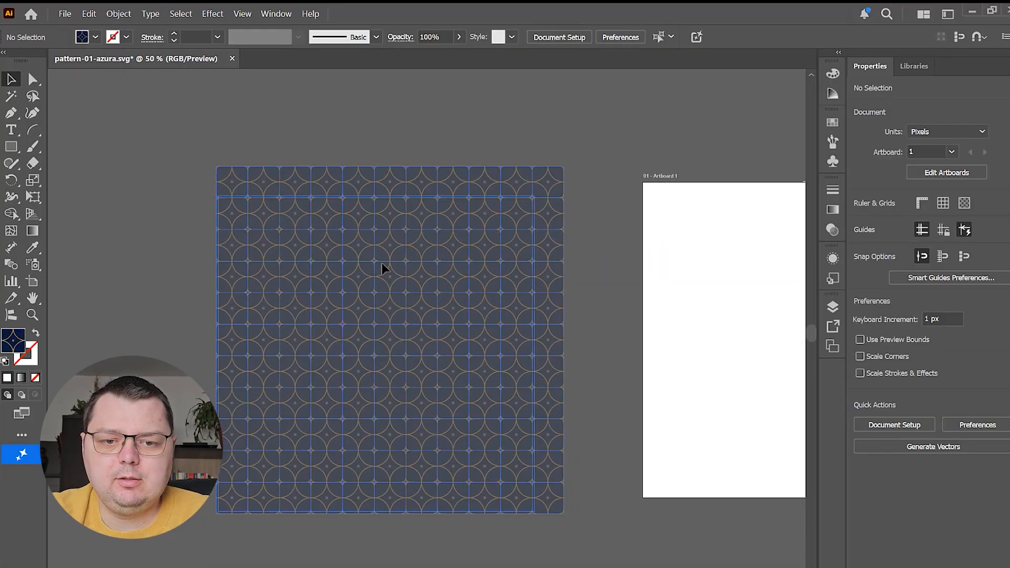
pyautogui.click(118, 14)
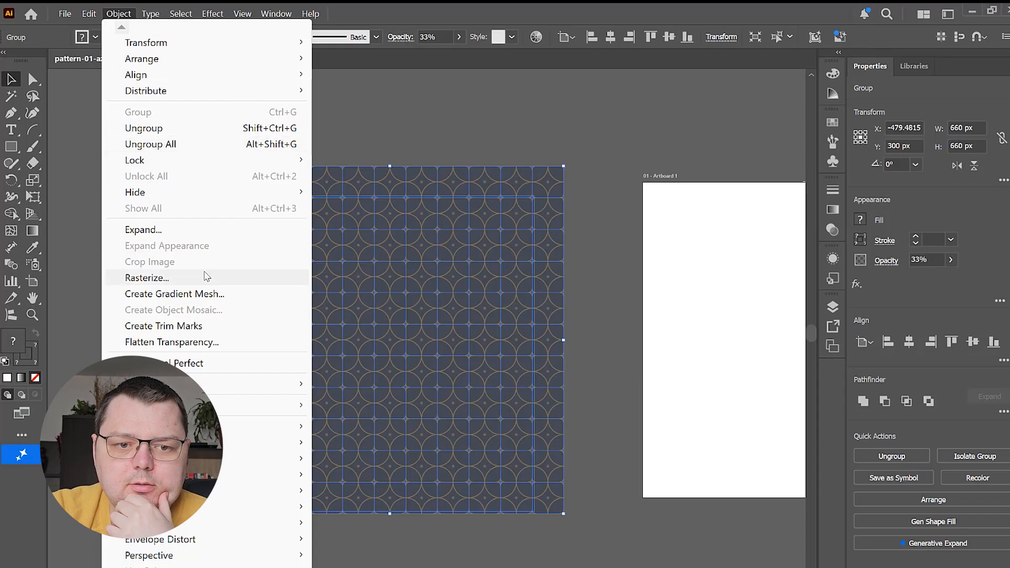
pyautogui.moveTo(217, 162)
pyautogui.click(360, 161)
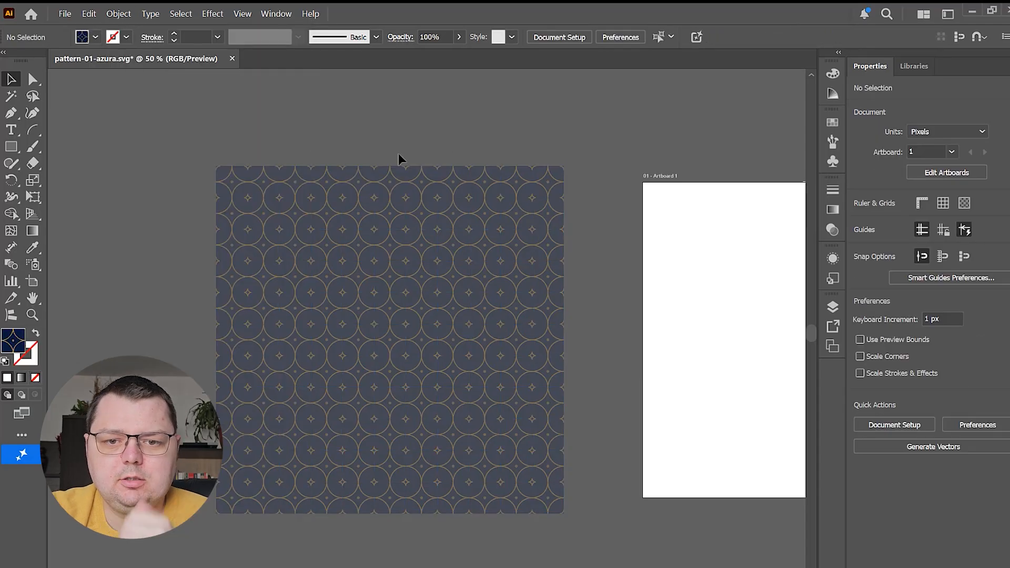
# Draw a 60 px circle over one of the pattern's circles and give it a 1 pt gold stroke with no fill
pyautogui.scroll(5, 271, 219)
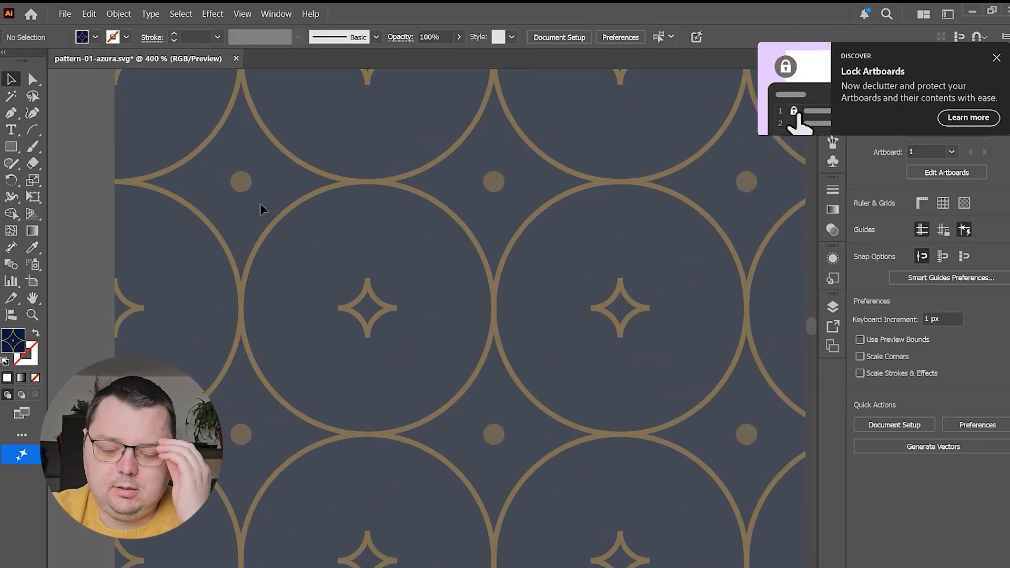
pyautogui.click(12, 148)
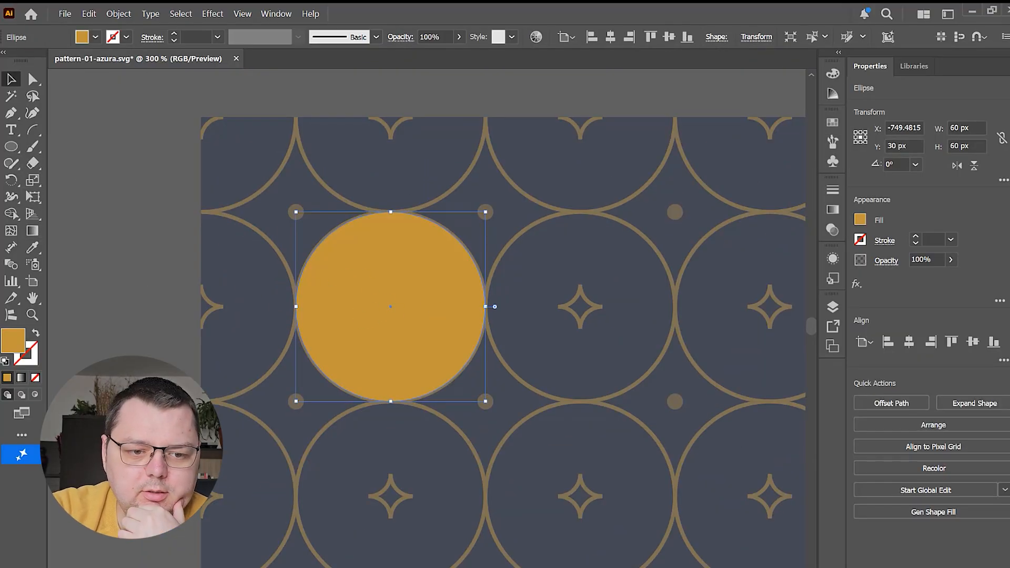
pyautogui.click(37, 335)
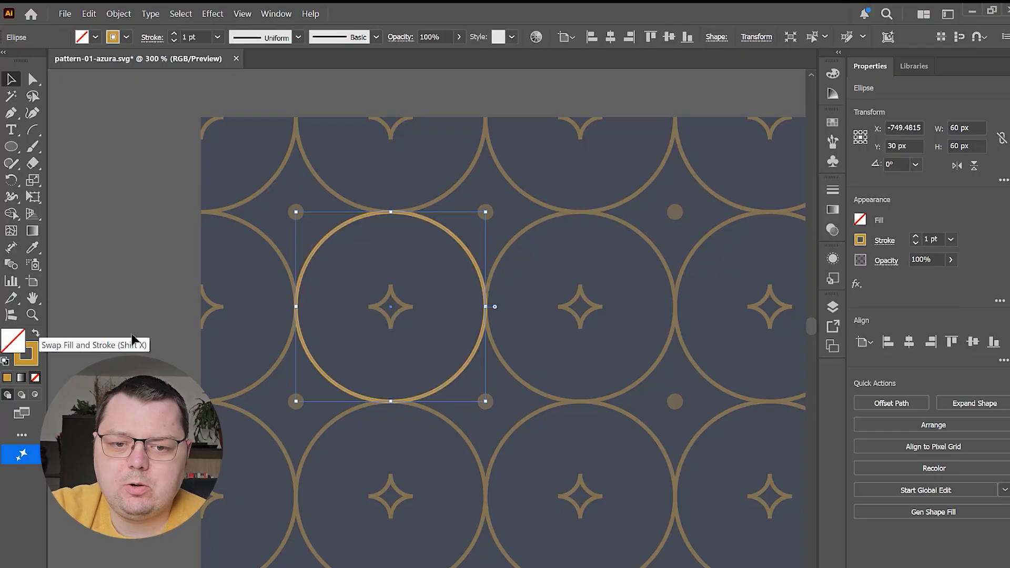
# Draw an arc about 7.6 × 7.2 px over the star's upper-left edge and flip it horizontally and vertically
pyautogui.scroll(5, 317, 232)
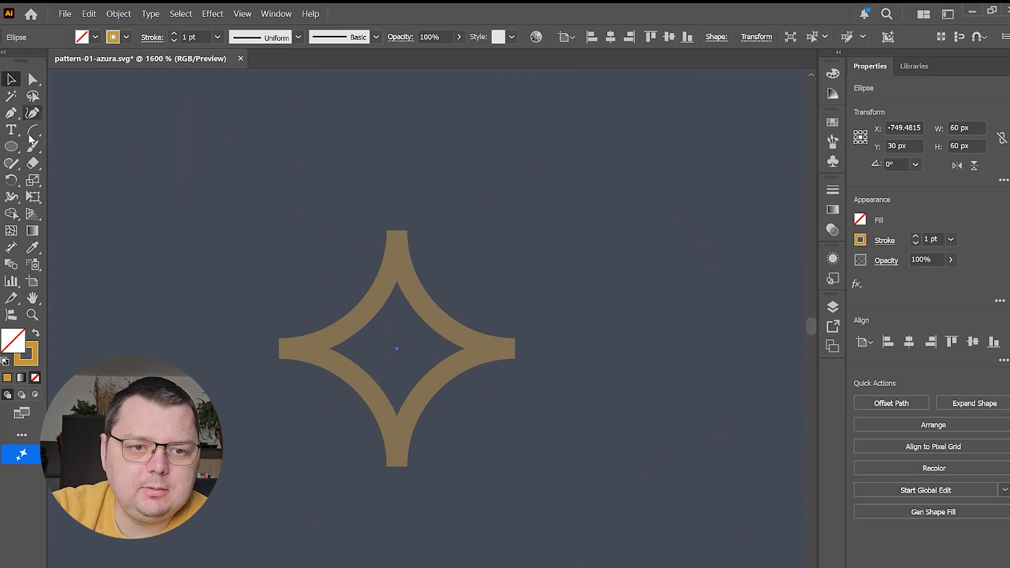
pyautogui.moveTo(33, 130); pyautogui.dragTo(83, 149)
pyautogui.moveTo(288, 216)
pyautogui.mouseDown()
pyautogui.moveTo(300, 247)
pyautogui.moveTo(329, 136)
pyautogui.moveTo(424, 253)
pyautogui.moveTo(416, 171)
pyautogui.moveTo(302, 311)
pyautogui.mouseUp()
pyautogui.hotkey('ctrl', 'z')
pyautogui.moveTo(276, 350); pyautogui.dragTo(405, 228)
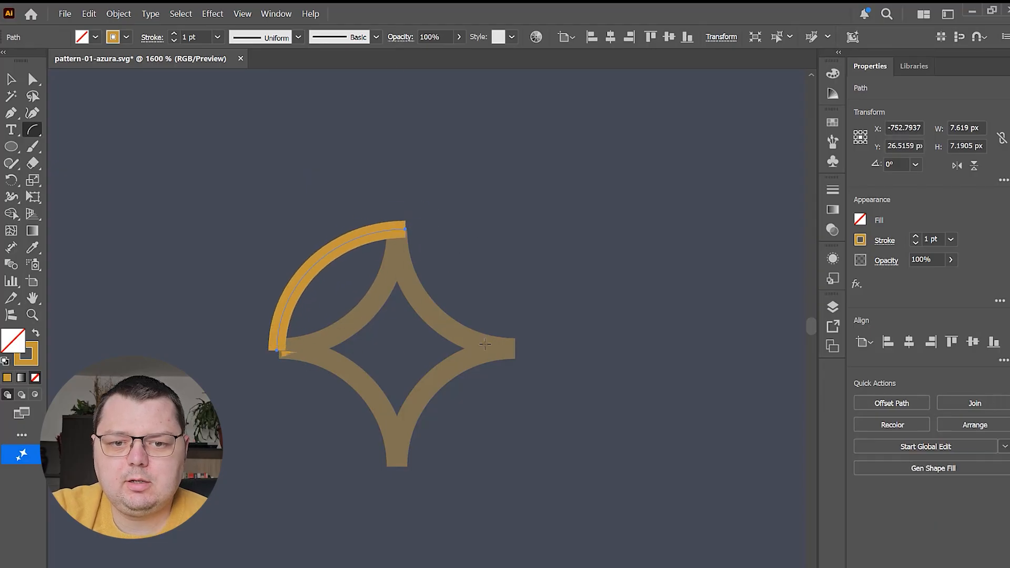
pyautogui.click(957, 167)
pyautogui.click(975, 166)
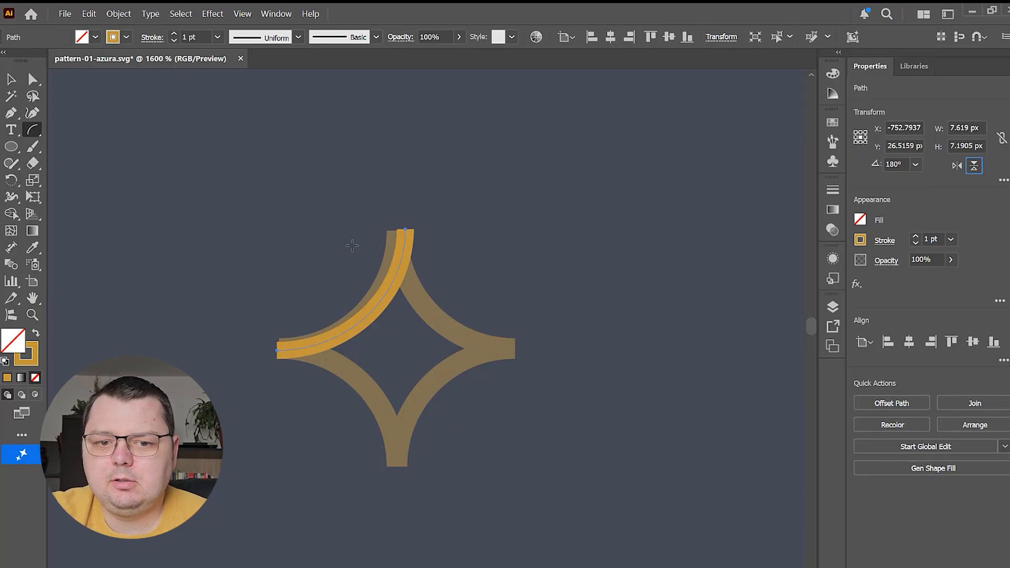
# Reposition and resize the arc to 7 × 7 px so it fits the upper-left edge of the reference star
pyautogui.press('v')
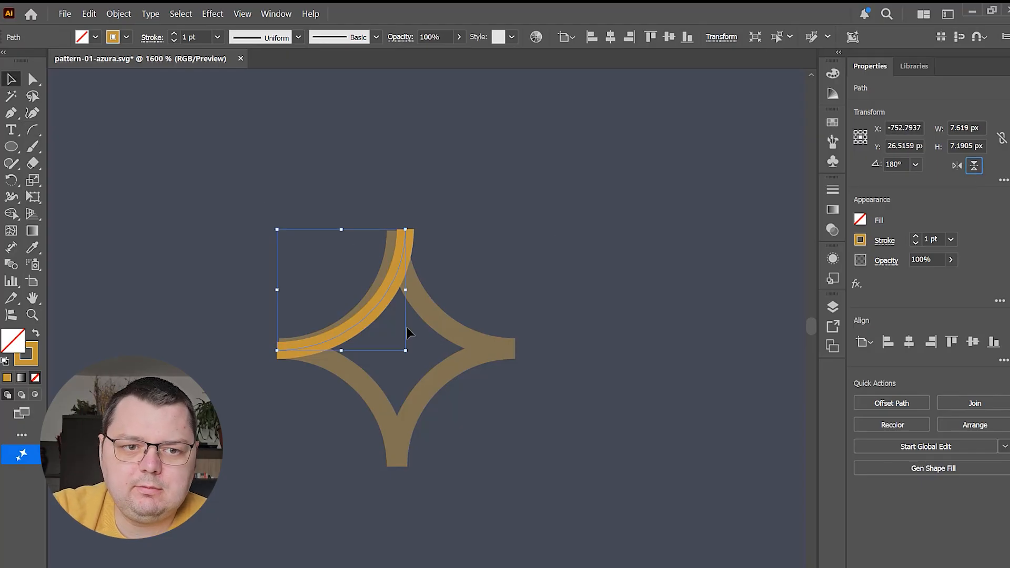
pyautogui.keyDown('shift'); pyautogui.click(380, 308); pyautogui.keyUp('shift')
pyautogui.keyDown('shift'); pyautogui.click(375, 304); pyautogui.keyUp('shift')
pyautogui.keyDown('shift'); pyautogui.click(375, 304); pyautogui.keyUp('shift')
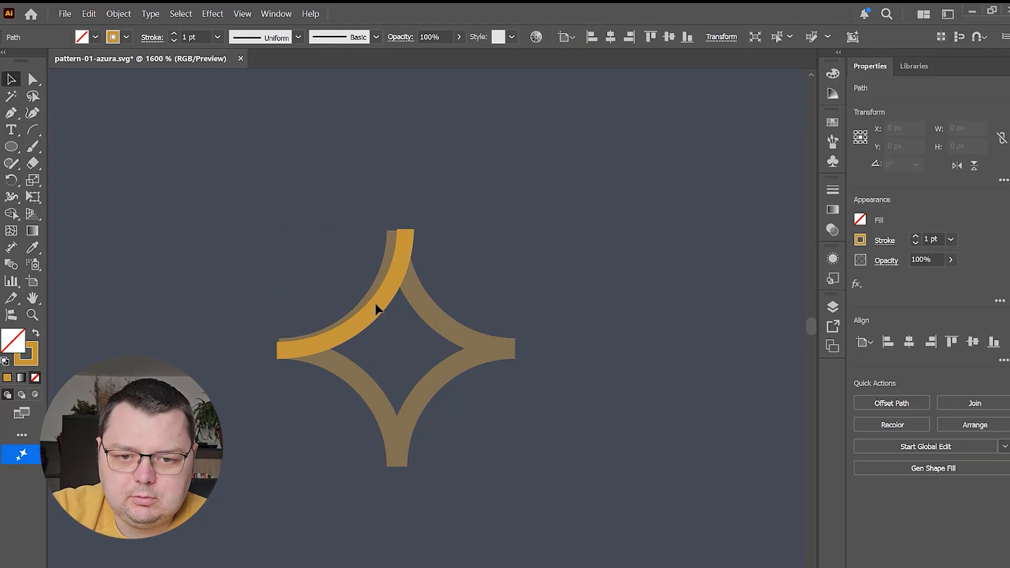
pyautogui.moveTo(372, 307); pyautogui.dragTo(365, 304)
pyautogui.moveTo(274, 349); pyautogui.dragTo(279, 349)
pyautogui.hotkey('ctrl', 'z')
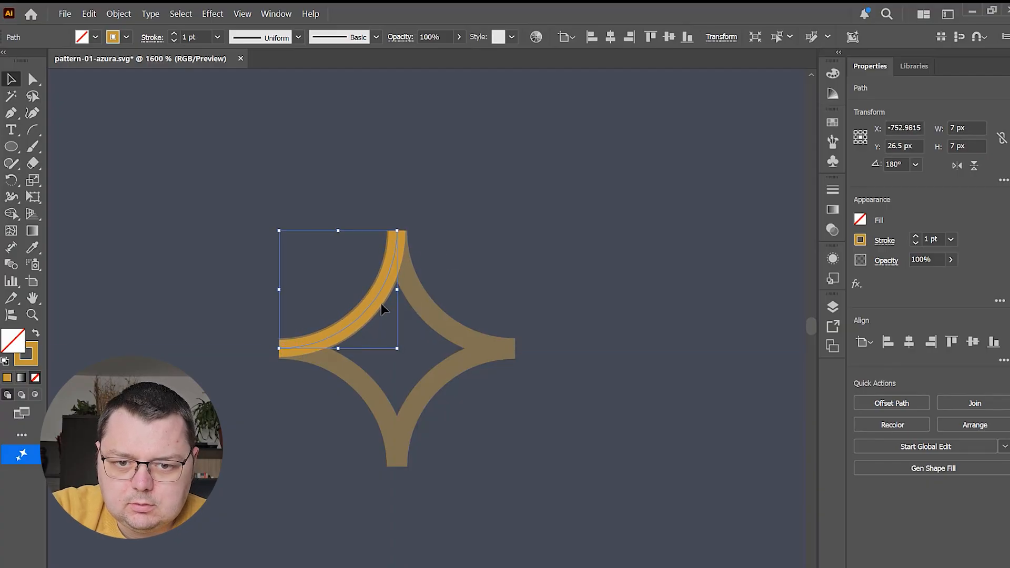
pyautogui.click(492, 387)
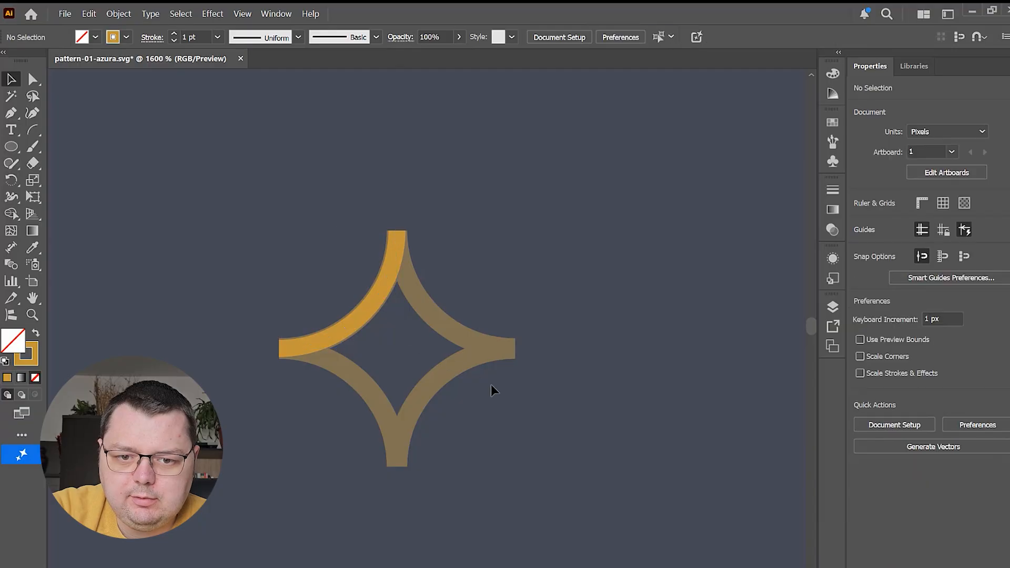
# Duplicate the arc onto the star's lower-right edge and flip the copy horizontally and vertically
pyautogui.moveTo(369, 314); pyautogui.dragTo(489, 426)
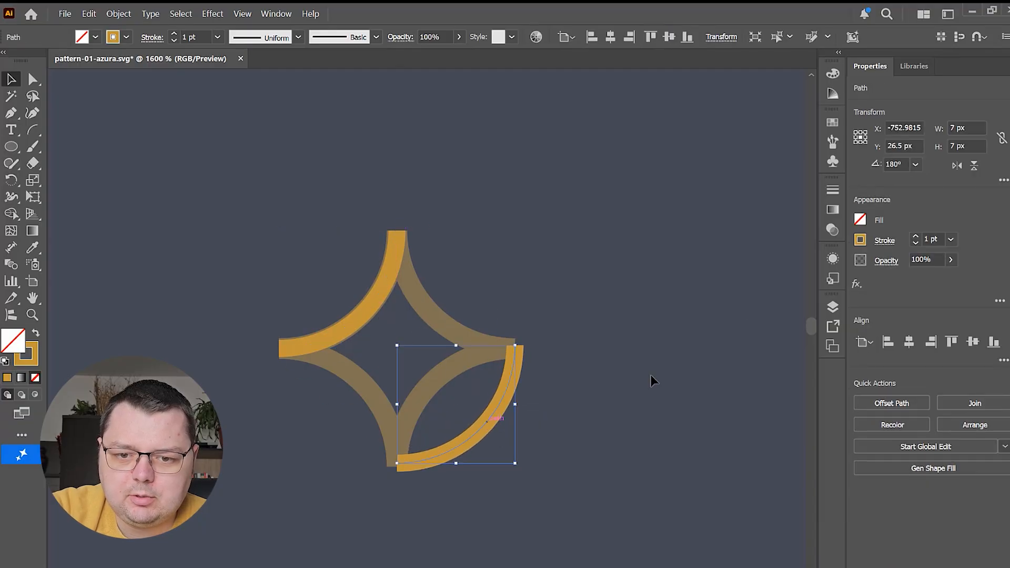
pyautogui.click(958, 166)
pyautogui.click(974, 166)
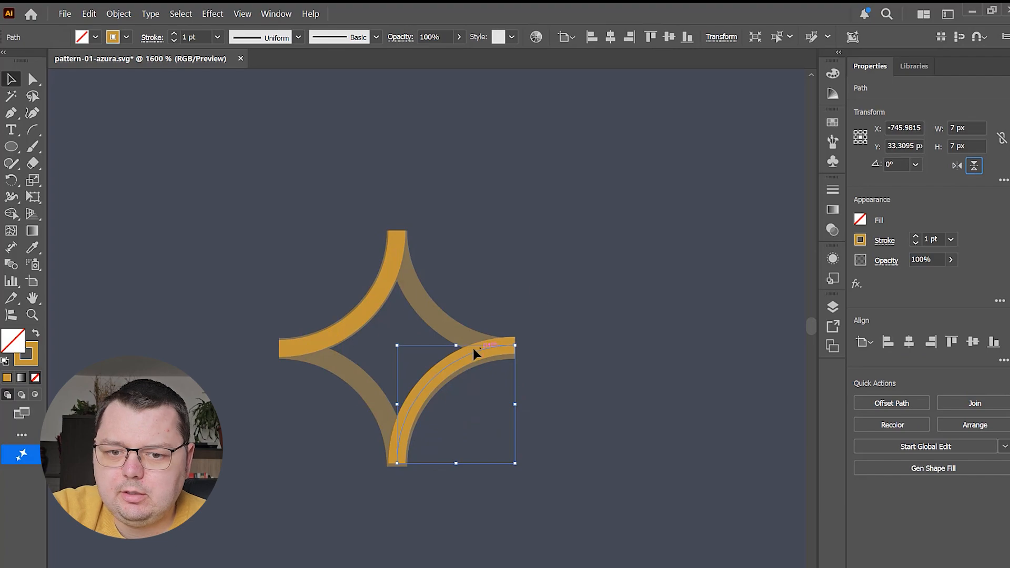
# Duplicate the lower-right arc to the star's upper-right side and flip the copy horizontally and vertically
pyautogui.moveTo(475, 354); pyautogui.dragTo(470, 236)
pyautogui.click(957, 165)
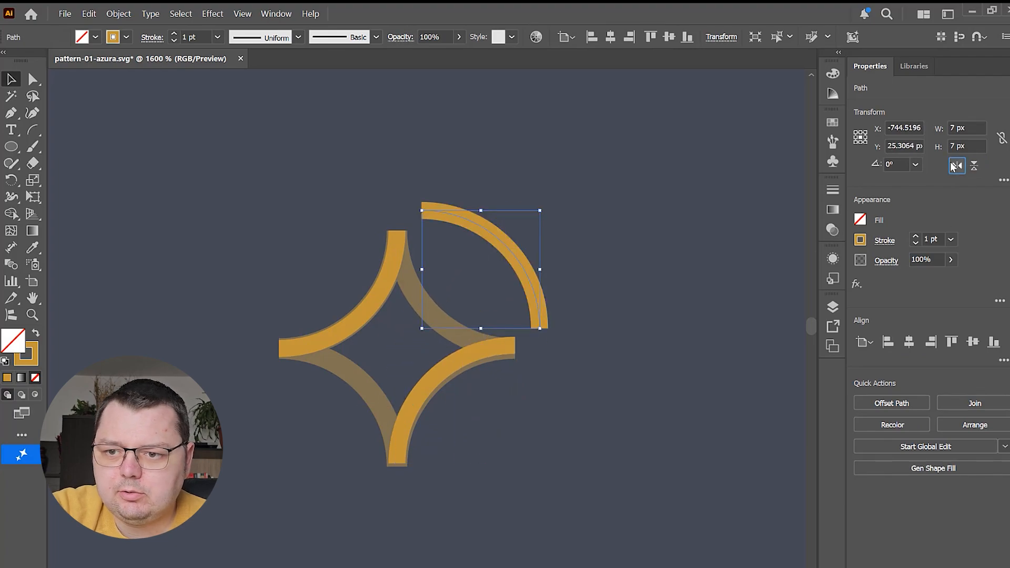
pyautogui.click(958, 166)
pyautogui.click(974, 166)
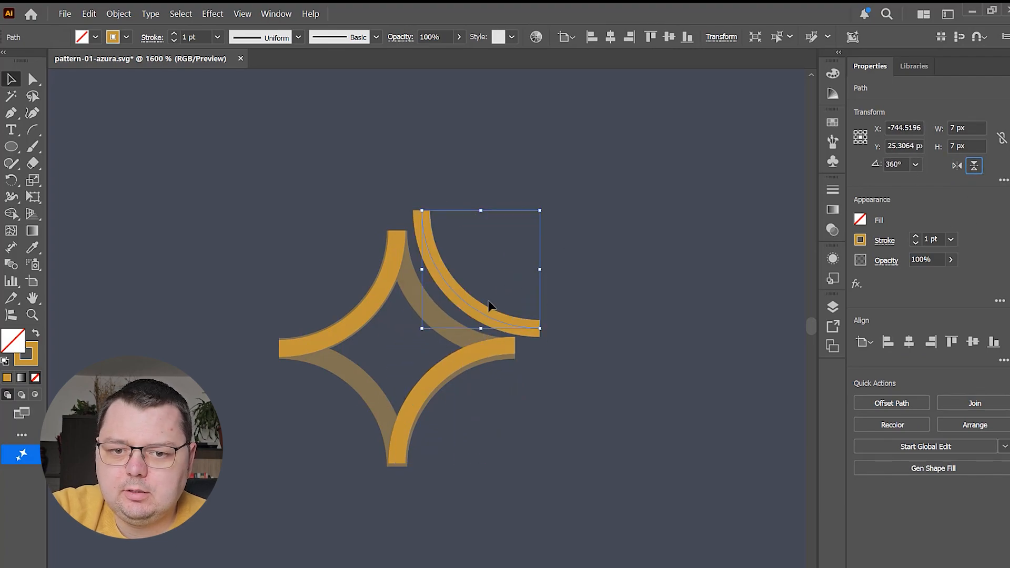
# Duplicate the upper-right arc onto the star's lower-left edge and flip the copy in both directions to close the star
pyautogui.moveTo(472, 311); pyautogui.dragTo(329, 460)
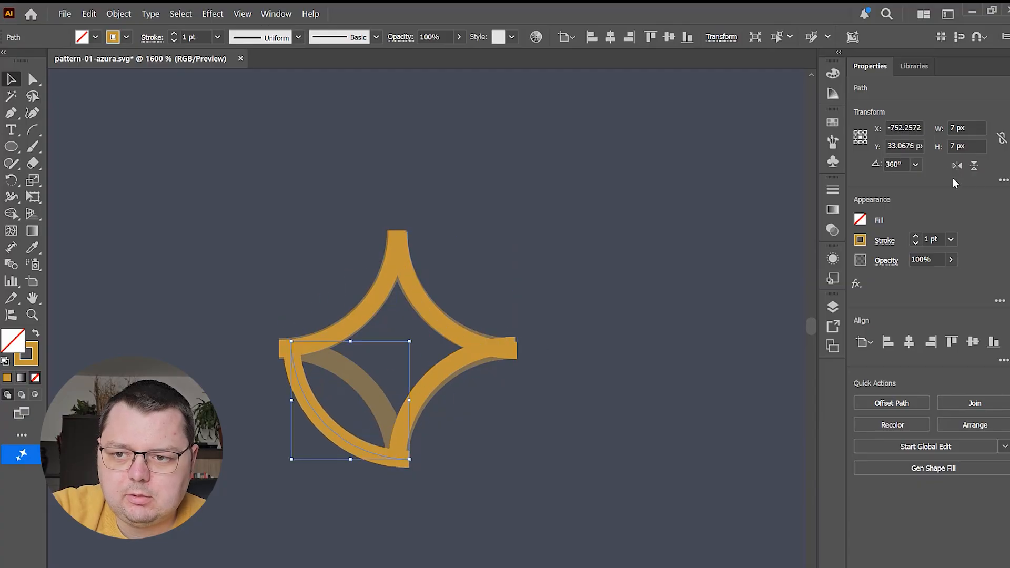
pyautogui.click(958, 167)
pyautogui.click(974, 166)
pyautogui.scroll(-2, 496, 386)
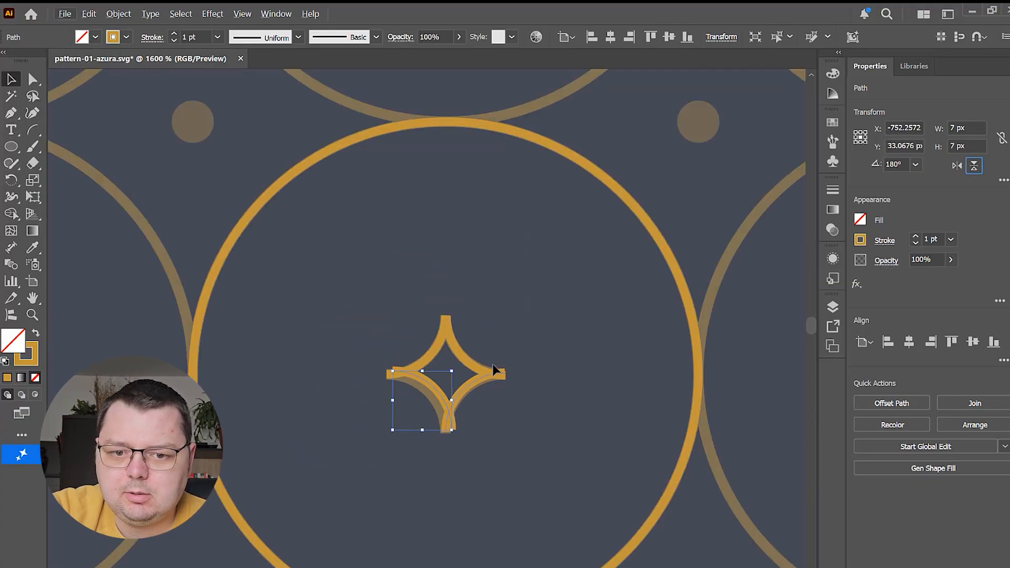
pyautogui.scroll(3, 476, 360)
pyautogui.scroll(-6, 408, 312)
pyautogui.scroll(3, 412, 314)
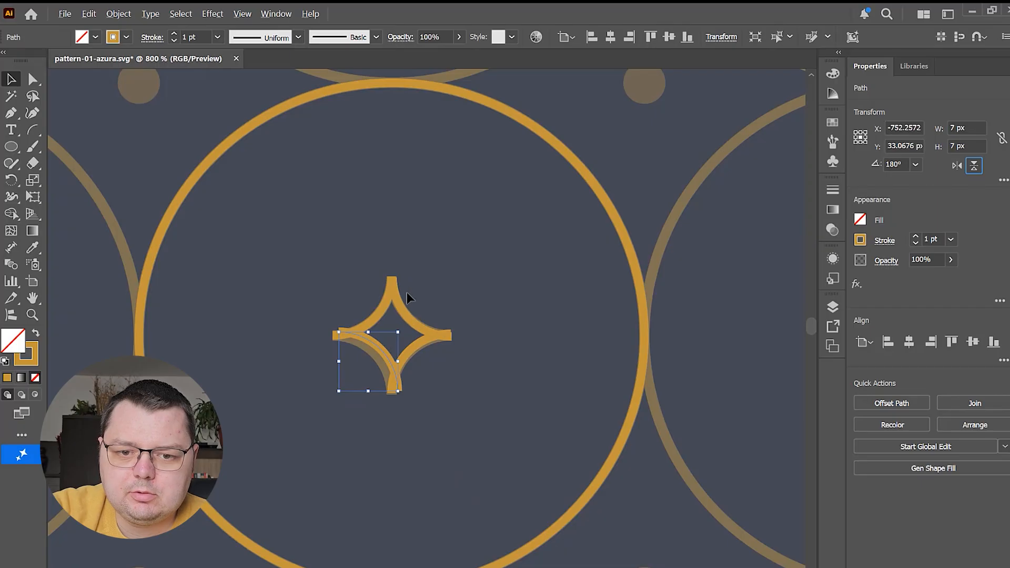
# Move the gold circle out beside the pattern and give it the pattern's sampled navy fill with a gold stroke
pyautogui.scroll(-4, 526, 308)
pyautogui.moveTo(510, 255); pyautogui.dragTo(203, 227)
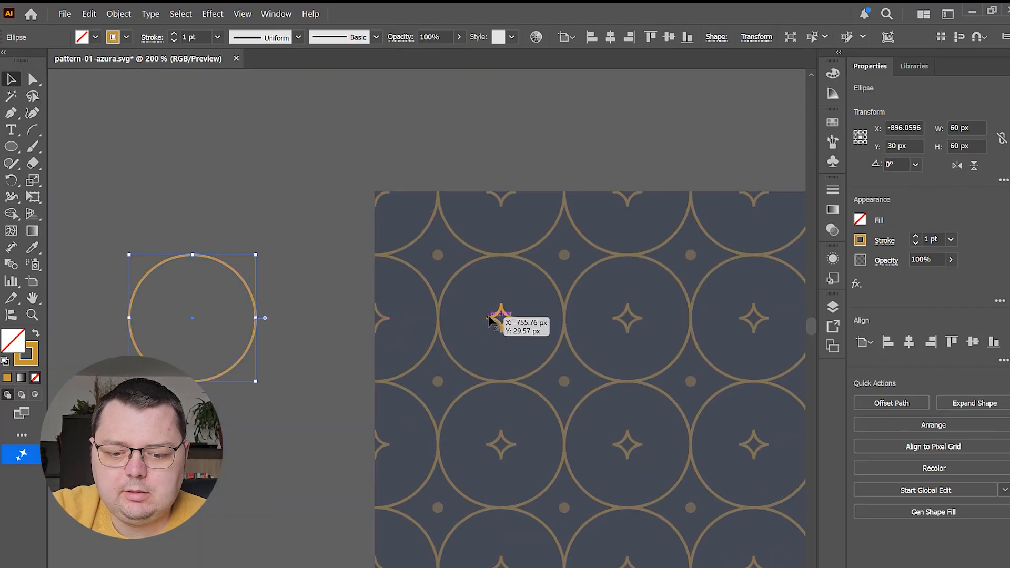
pyautogui.press('i')
pyautogui.click(501, 274)
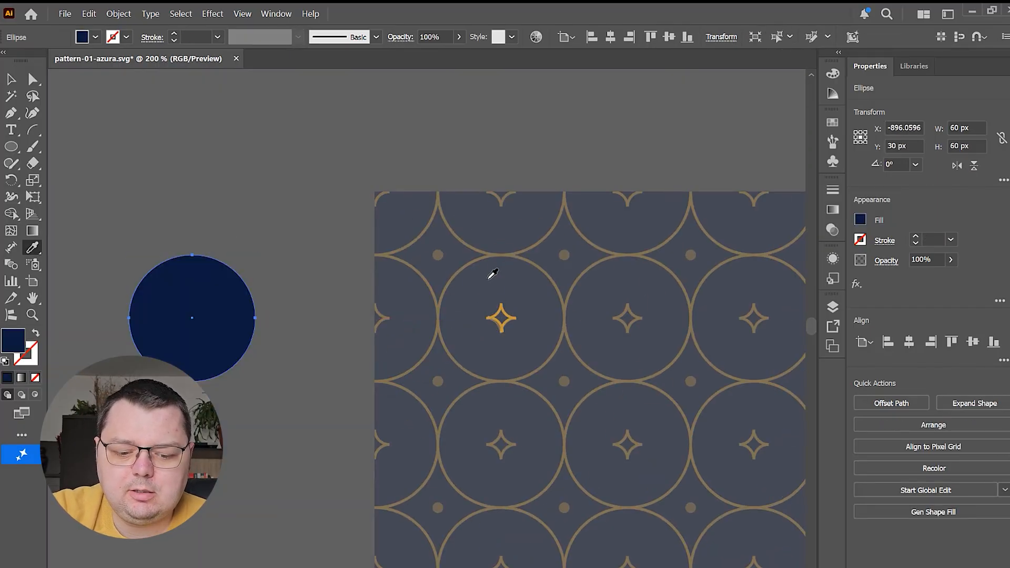
pyautogui.press('v')
pyautogui.click(916, 237)
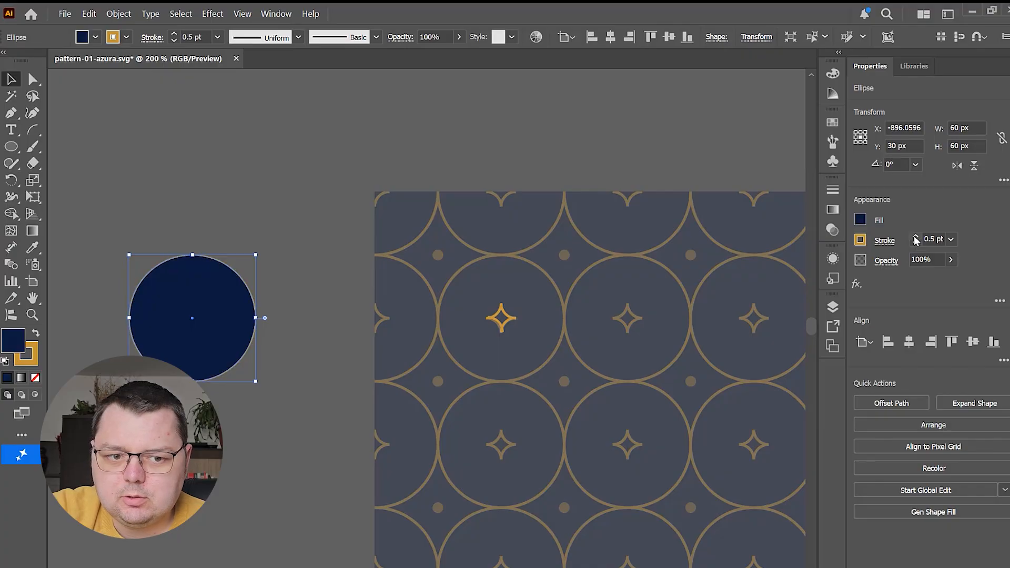
# Select the star's four arcs and move them off the pattern to just below the navy circle
pyautogui.click(507, 320)
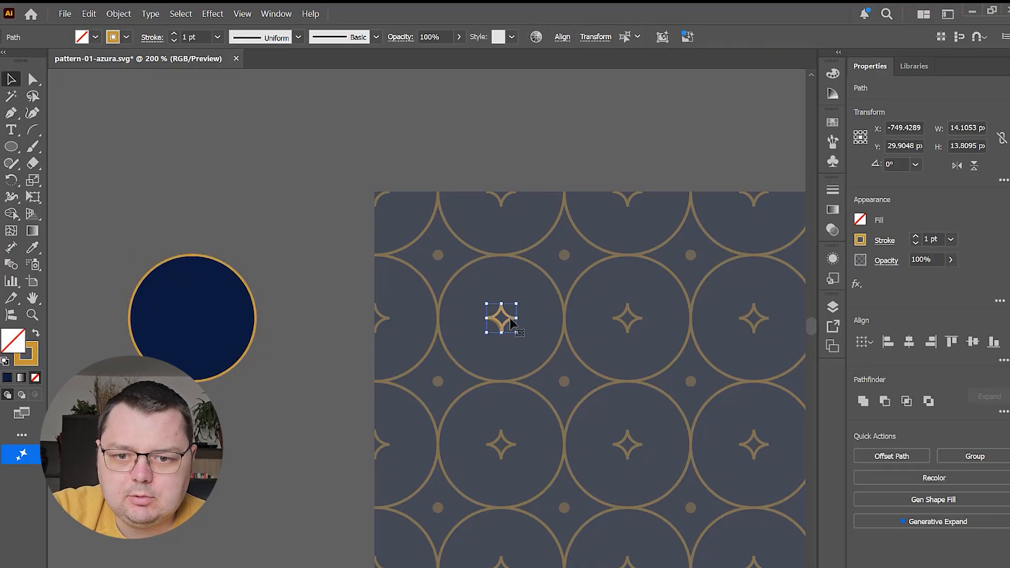
pyautogui.moveTo(511, 322); pyautogui.dragTo(182, 419)
pyautogui.scroll(4, 174, 416)
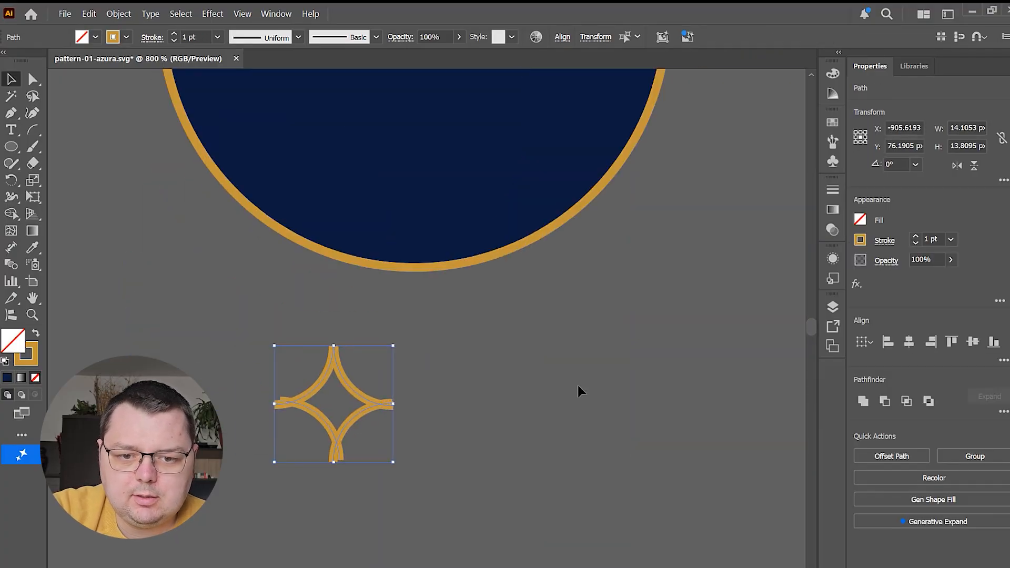
# Align the star's two upper arcs by their top edges
pyautogui.click(578, 385)
pyautogui.scroll(2, 288, 358)
pyautogui.moveTo(343, 365); pyautogui.dragTo(561, 356)
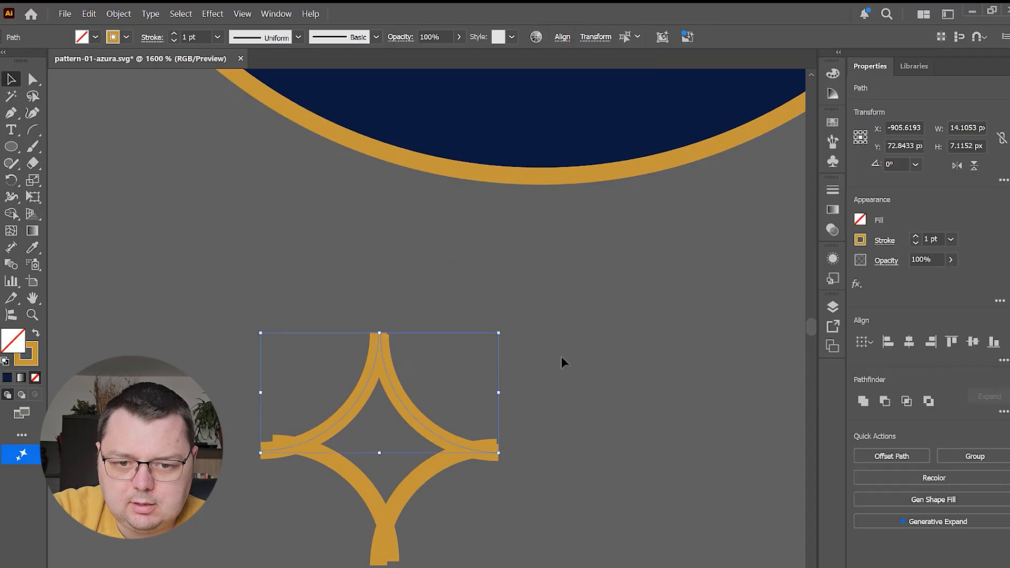
pyautogui.click(952, 343)
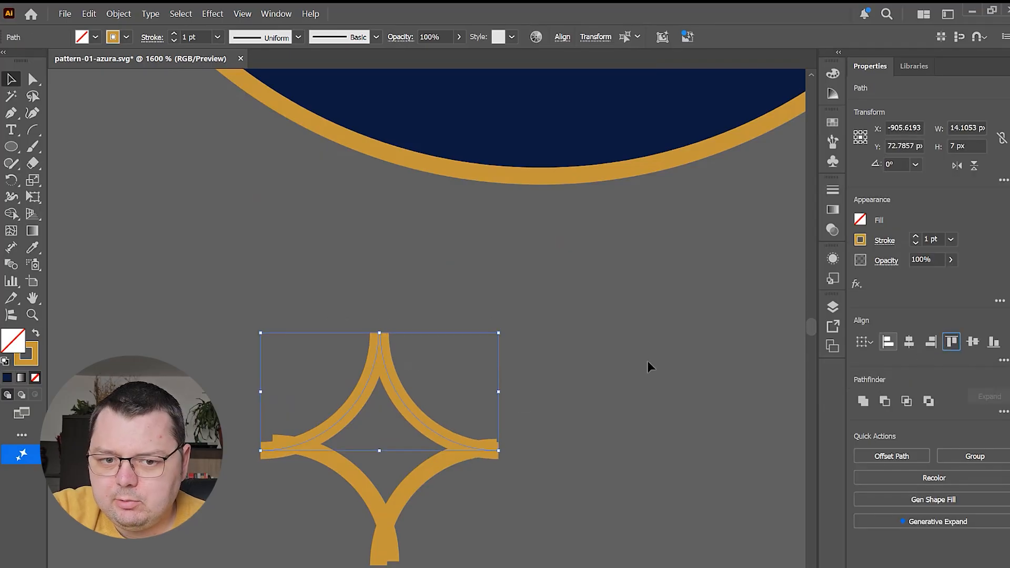
# Align the star's two left-hand arcs by their left edges
pyautogui.moveTo(322, 508); pyautogui.dragTo(319, 392)
pyautogui.click(888, 343)
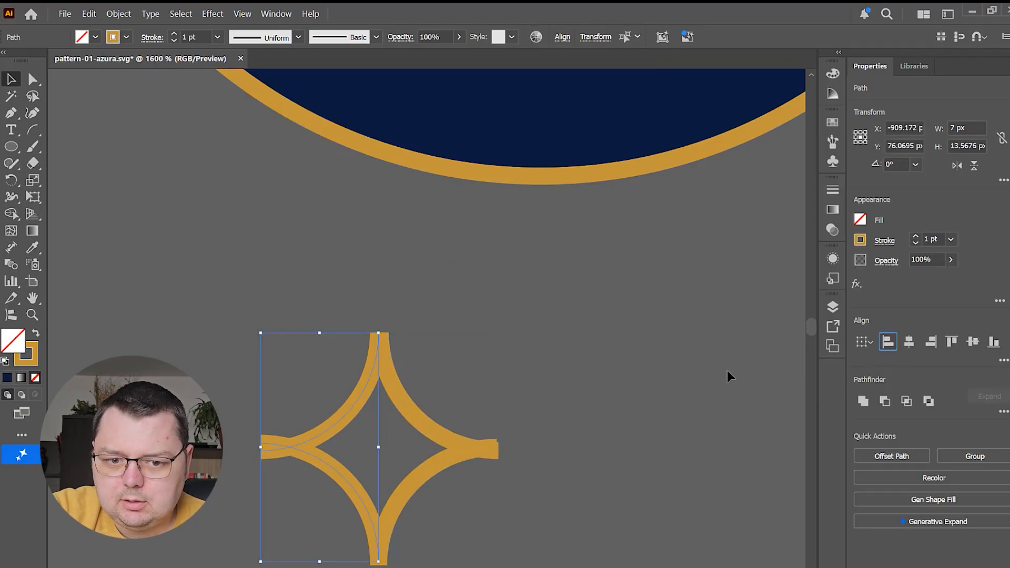
pyautogui.click(723, 372)
# Align the star's two right-hand arcs by their right edges
pyautogui.moveTo(482, 413); pyautogui.dragTo(468, 497)
pyautogui.click(931, 342)
pyautogui.click(627, 404)
pyautogui.rightClick(436, 535)
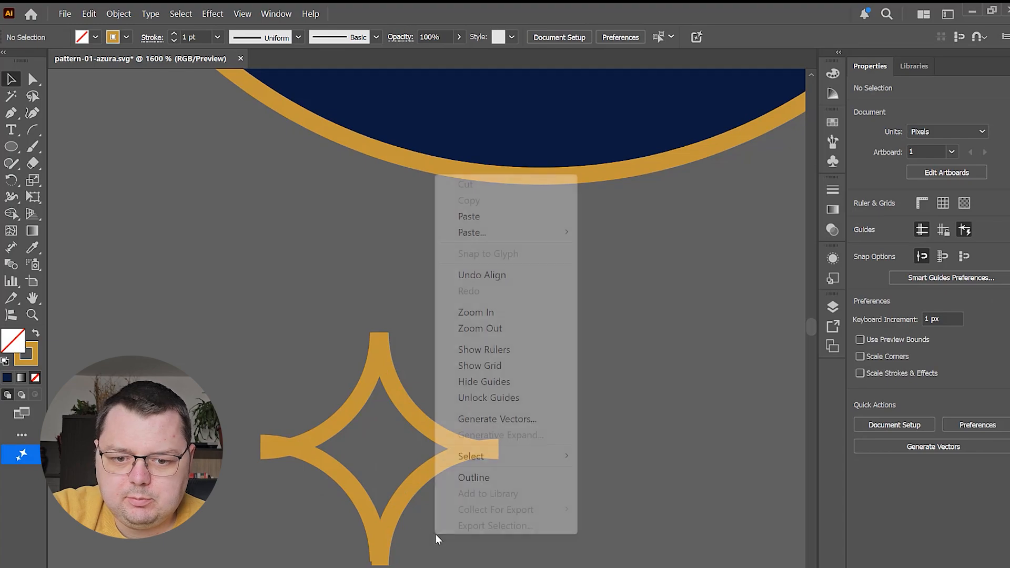
# Align the star's two lower arcs by their bottom edges
pyautogui.click(447, 556)
pyautogui.moveTo(447, 556); pyautogui.dragTo(328, 547)
pyautogui.click(994, 343)
pyautogui.click(627, 400)
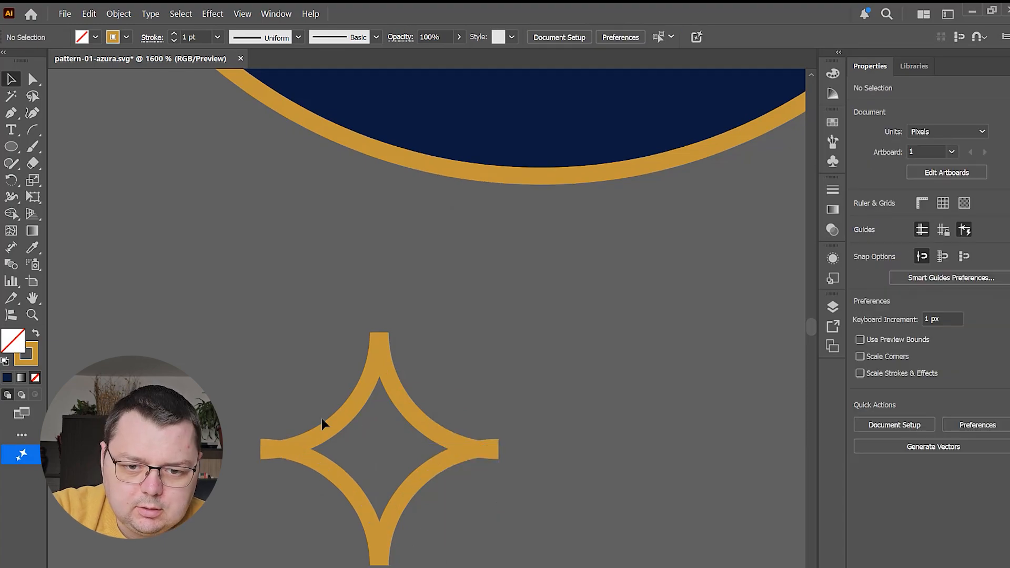
# Move the star's upper-right arc slightly so its ends line up with the neighbouring arcs
pyautogui.scroll(2, 245, 470)
pyautogui.click(493, 277)
pyautogui.click(531, 281)
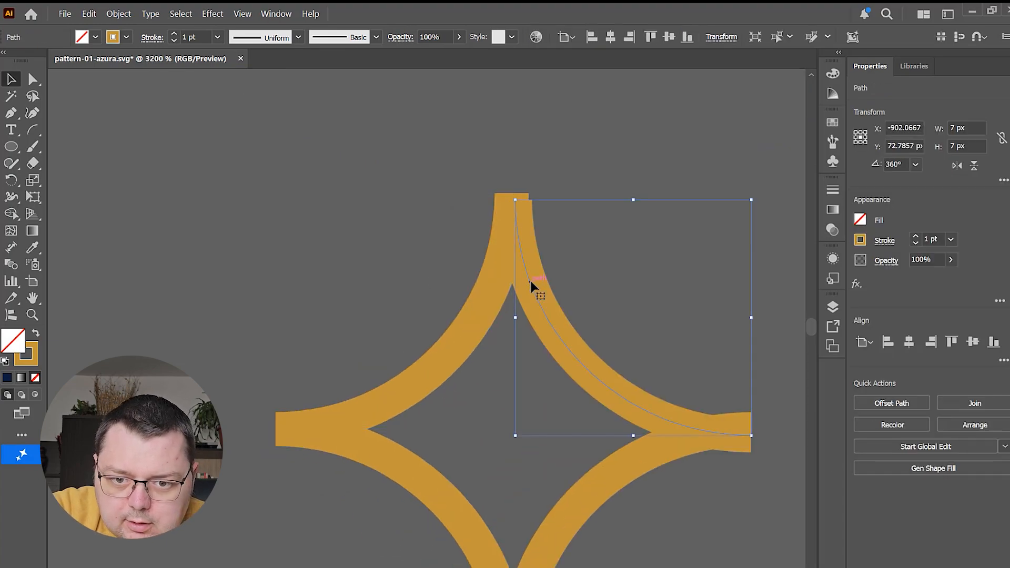
pyautogui.moveTo(531, 281); pyautogui.dragTo(541, 281)
pyautogui.scroll(-2, 468, 404)
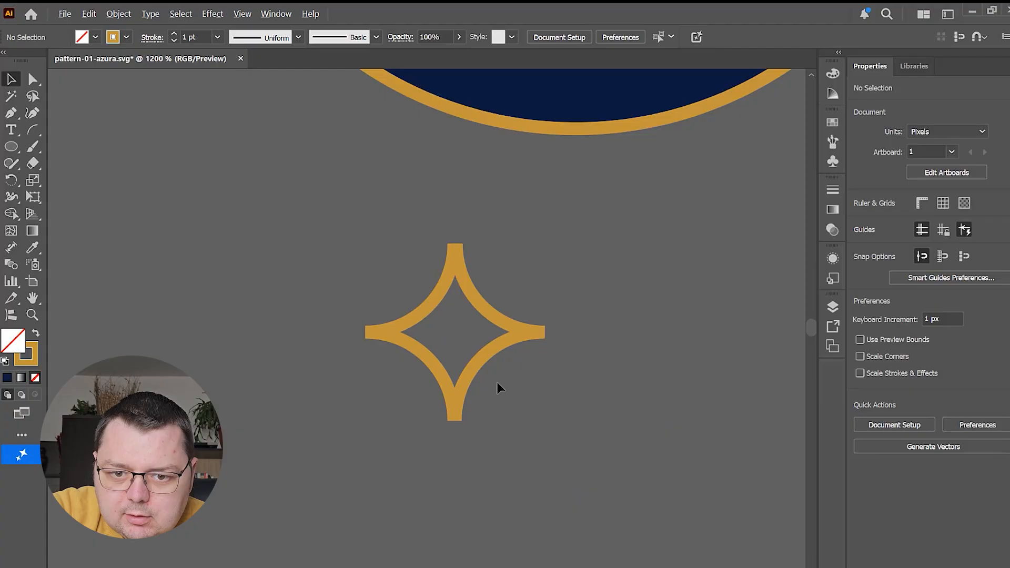
pyautogui.scroll(-1, 497, 382)
# Try to align the star's selected arcs by their horizontal centres
pyautogui.moveTo(522, 359); pyautogui.dragTo(442, 342)
pyautogui.click(911, 343)
pyautogui.hotkey('ctrl', 'z')
pyautogui.click(684, 365)
pyautogui.scroll(3, 476, 361)
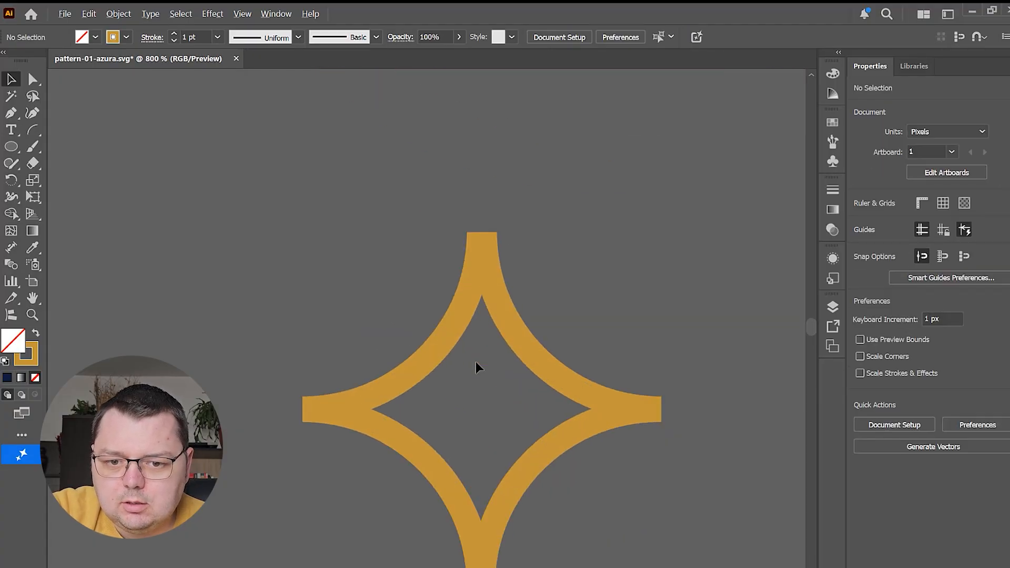
# Group the star's four arcs and move the group onto the navy circle
pyautogui.moveTo(466, 284); pyautogui.dragTo(653, 427)
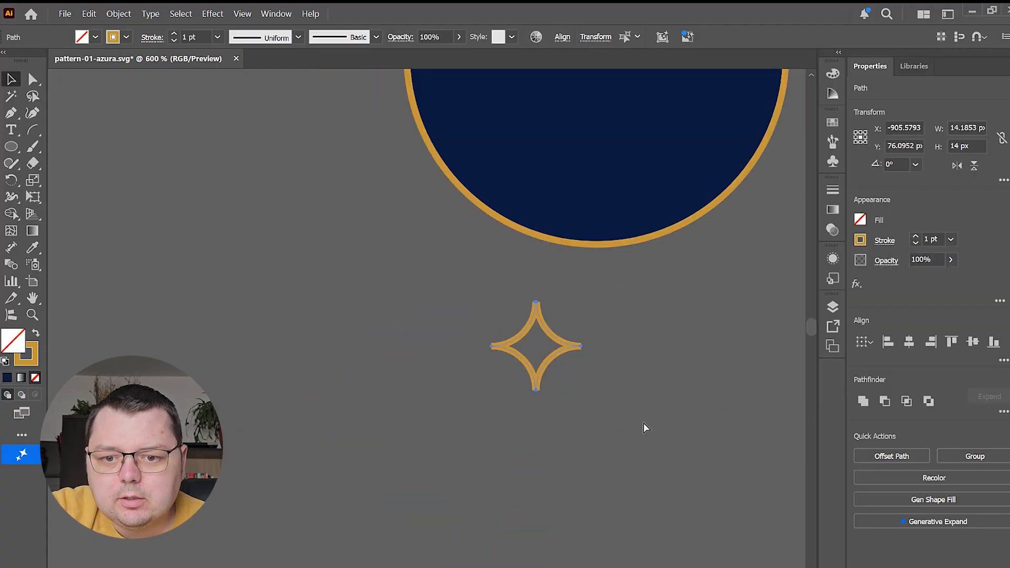
pyautogui.hotkey('ctrl', 'g')
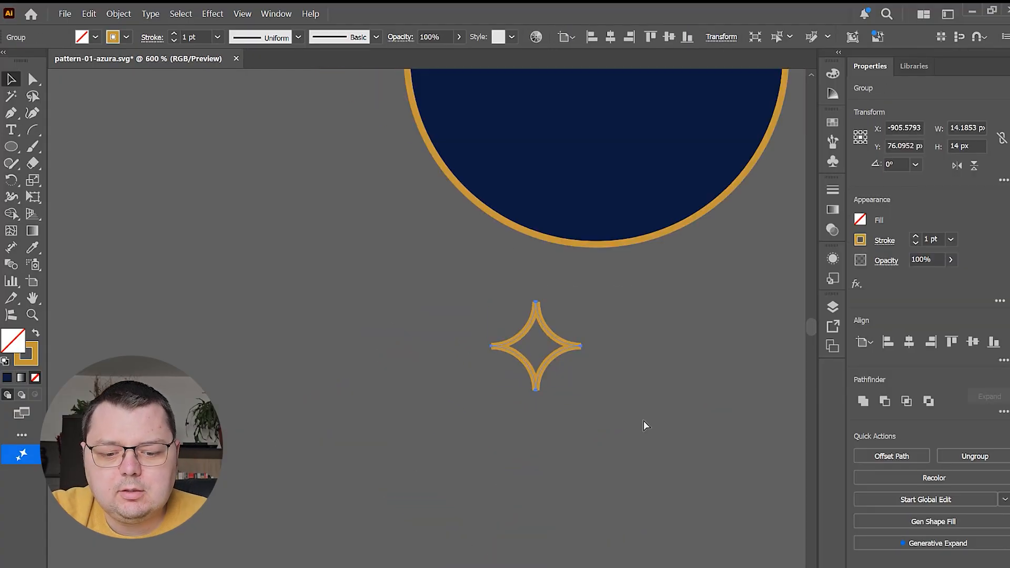
pyautogui.scroll(-1, 644, 421)
pyautogui.moveTo(654, 307); pyautogui.dragTo(546, 498)
pyautogui.moveTo(462, 543); pyautogui.dragTo(497, 358)
pyautogui.keyDown('shift'); pyautogui.click(559, 318); pyautogui.keyUp('shift')
pyautogui.keyDown('shift'); pyautogui.click(555, 326); pyautogui.keyUp('shift')
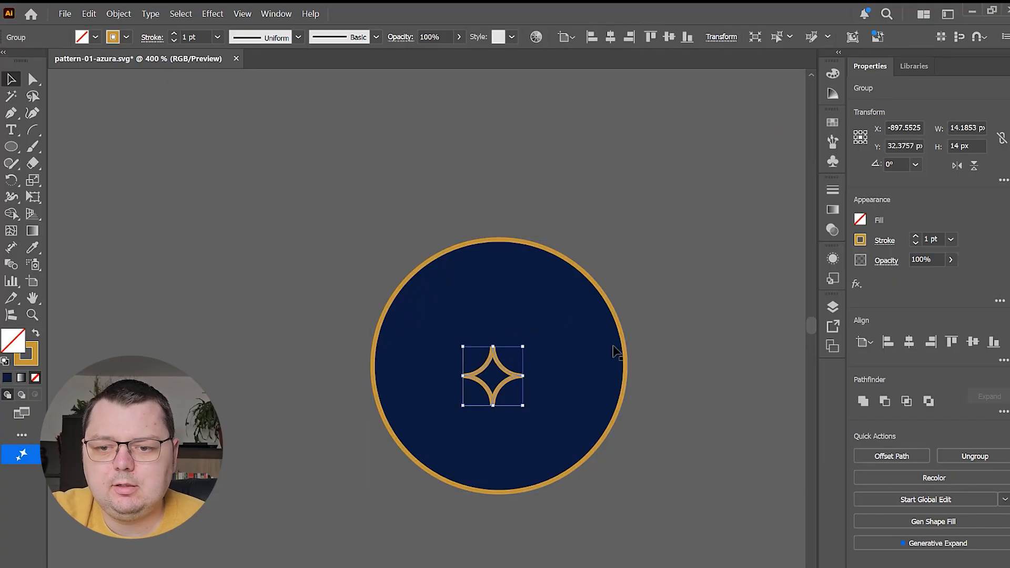
# Centre the star and the navy circle on each other horizontally and vertically
pyautogui.keyDown('shift'); pyautogui.click(600, 345); pyautogui.keyUp('shift')
pyautogui.click(910, 342)
pyautogui.click(973, 341)
pyautogui.click(595, 483)
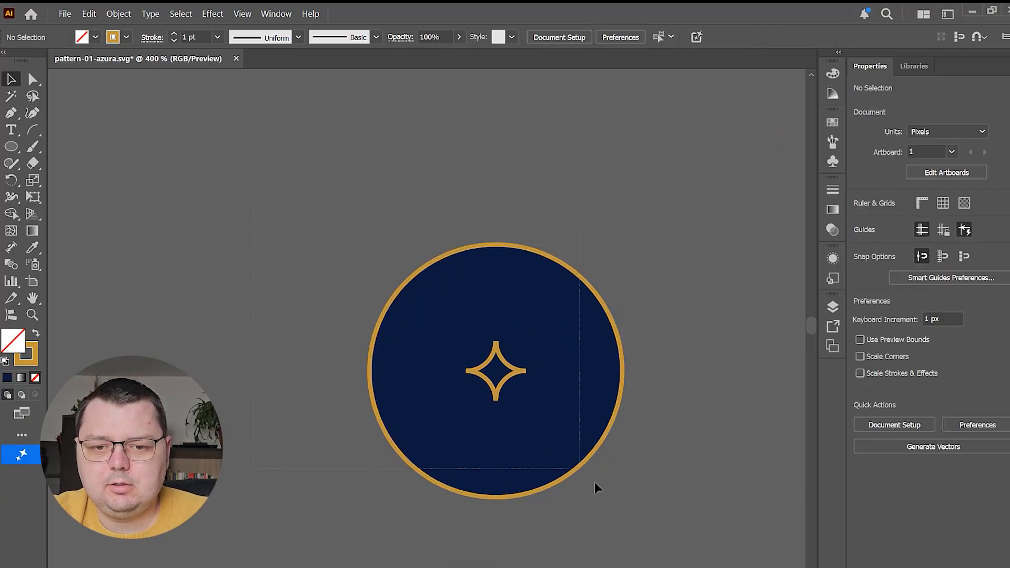
# Group the circle with the star and move the group onto the white artboard
pyautogui.hotkey('ctrl', 'a')
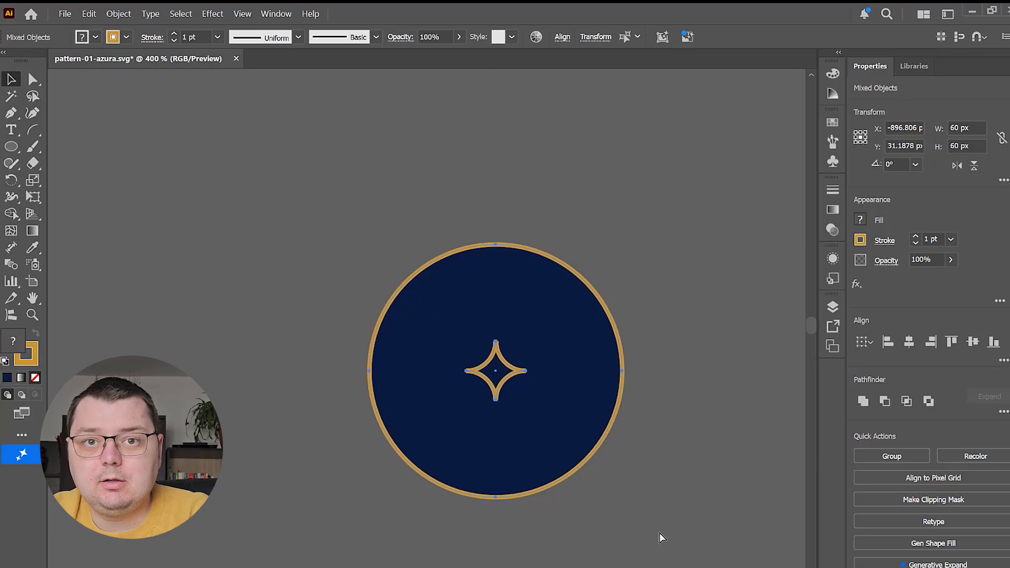
pyautogui.hotkey('ctrl', 'g')
pyautogui.scroll(-6, 614, 462)
pyautogui.moveTo(616, 462); pyautogui.dragTo(238, 255)
pyautogui.moveTo(226, 248); pyautogui.dragTo(609, 199)
pyautogui.moveTo(690, 243); pyautogui.dragTo(190, 273)
pyautogui.moveTo(111, 215); pyautogui.dragTo(676, 343)
pyautogui.click(625, 464)
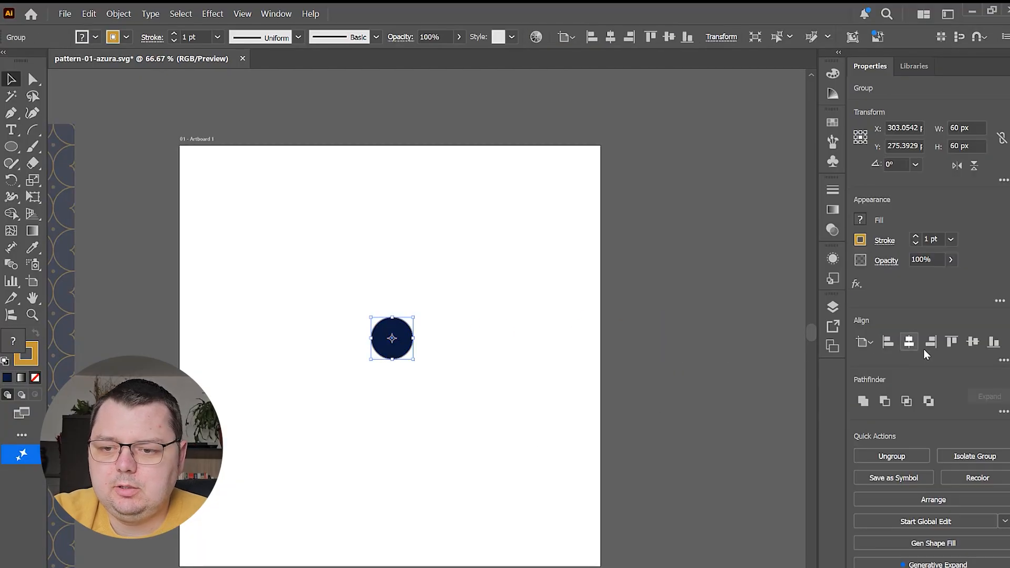
# Centre the circle-and-star group on the artboard horizontally and vertically
pyautogui.click(973, 342)
pyautogui.click(570, 347)
pyautogui.scroll(2, 408, 331)
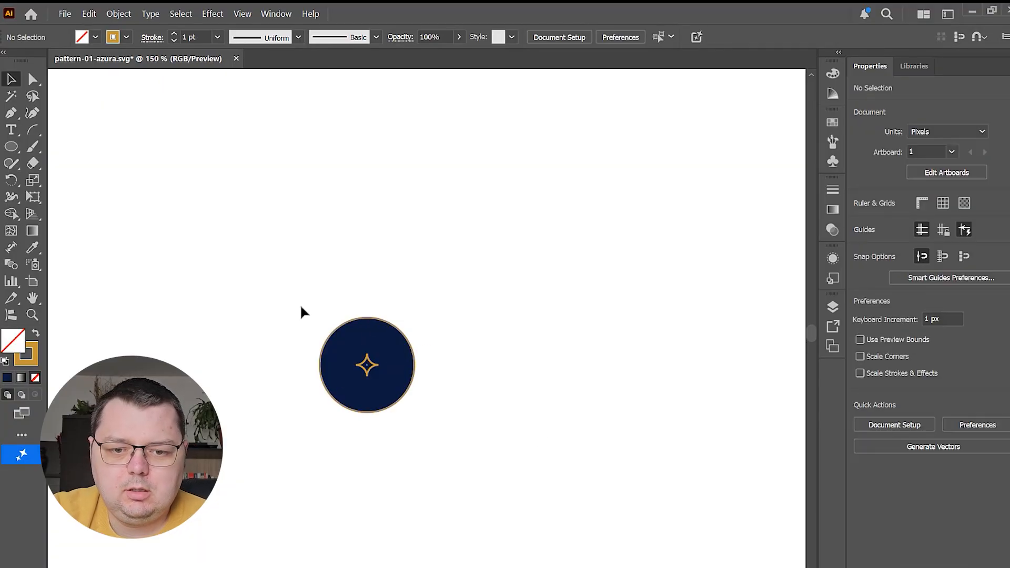
# Make a pattern from the circle-and-star group and name it Star Pattern
pyautogui.moveTo(425, 434); pyautogui.dragTo(503, 458)
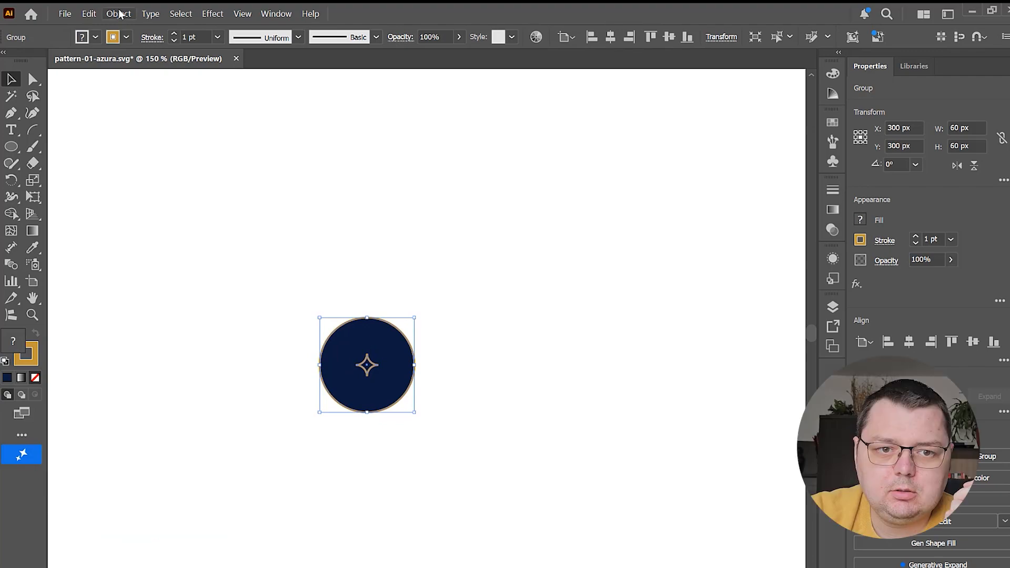
pyautogui.click(118, 14)
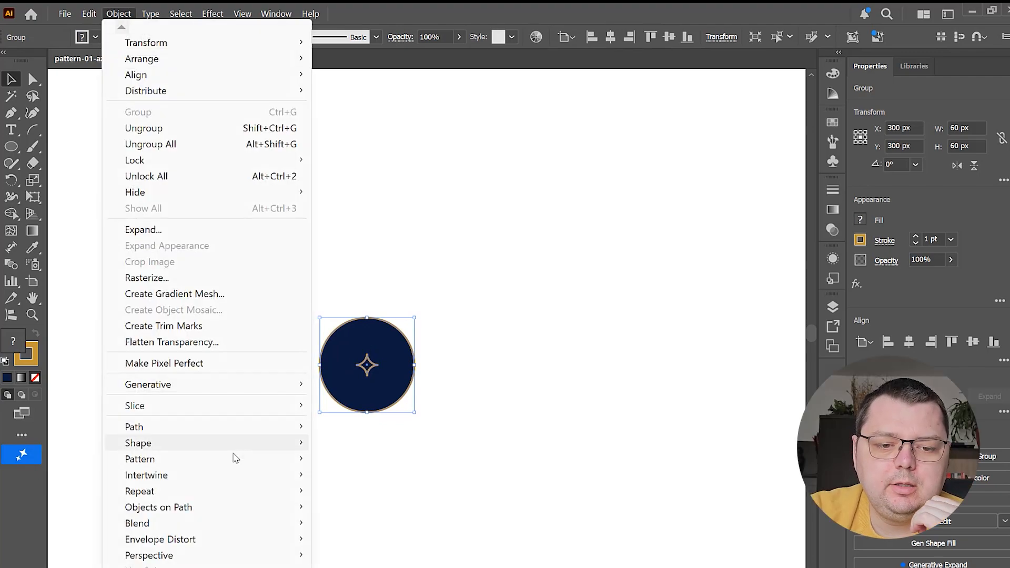
pyautogui.moveTo(236, 461)
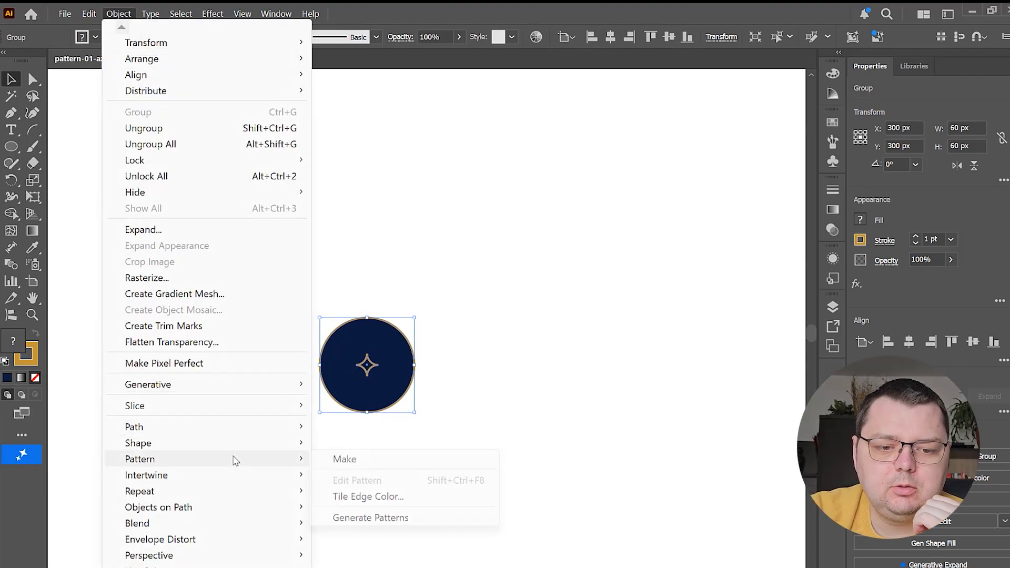
pyautogui.click(405, 463)
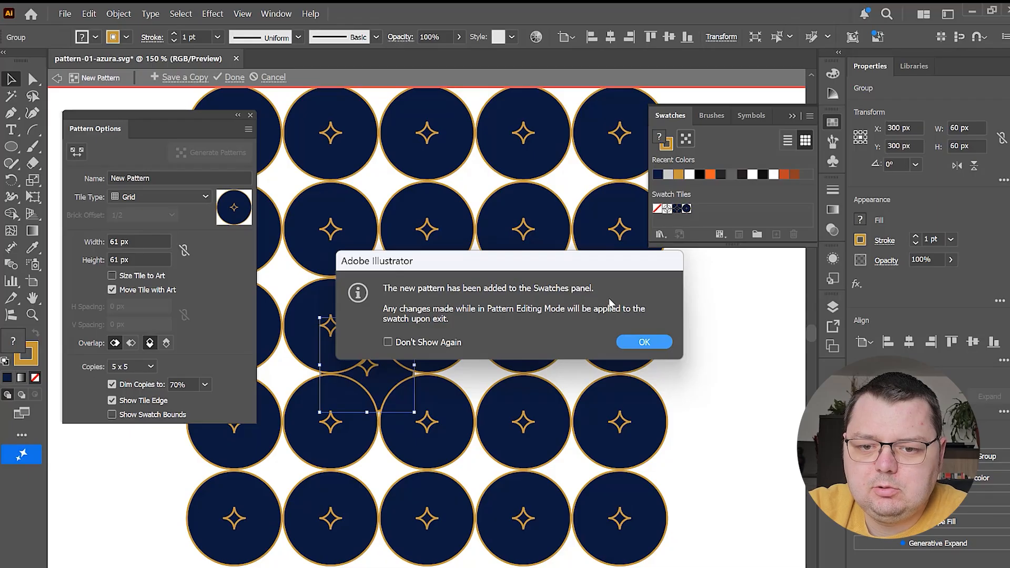
pyautogui.click(643, 342)
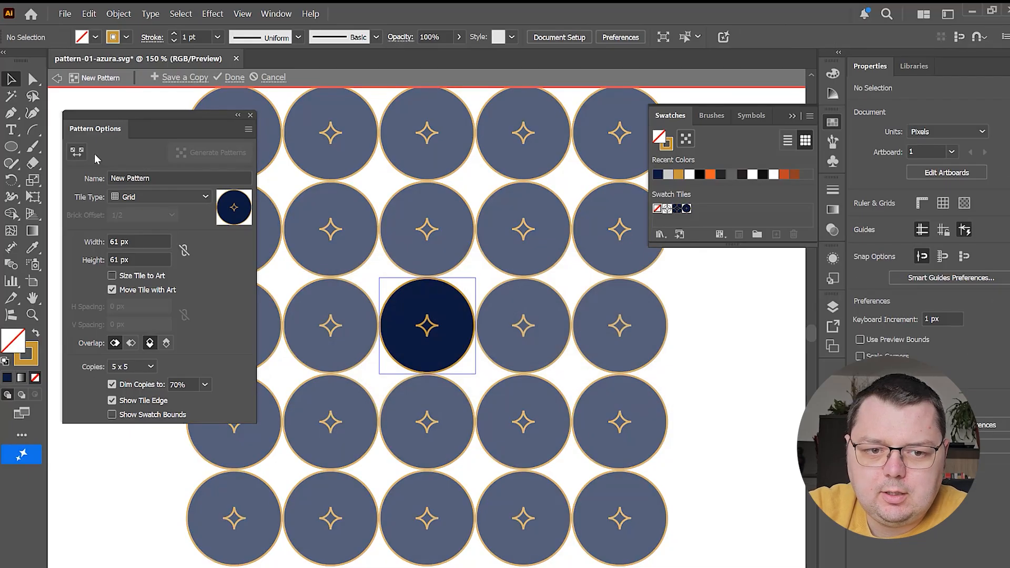
pyautogui.moveTo(142, 125); pyautogui.dragTo(151, 127)
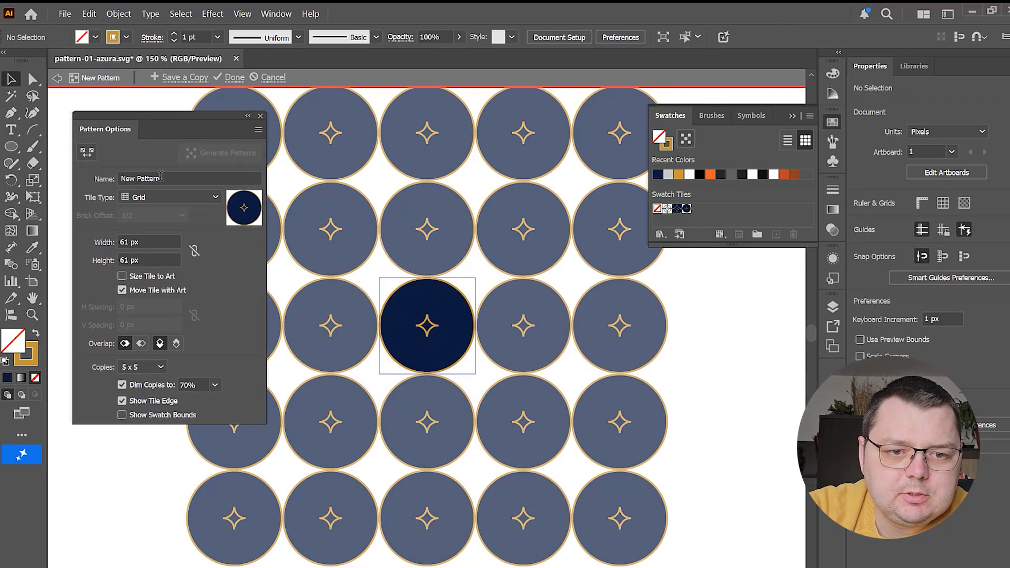
pyautogui.write('Star')
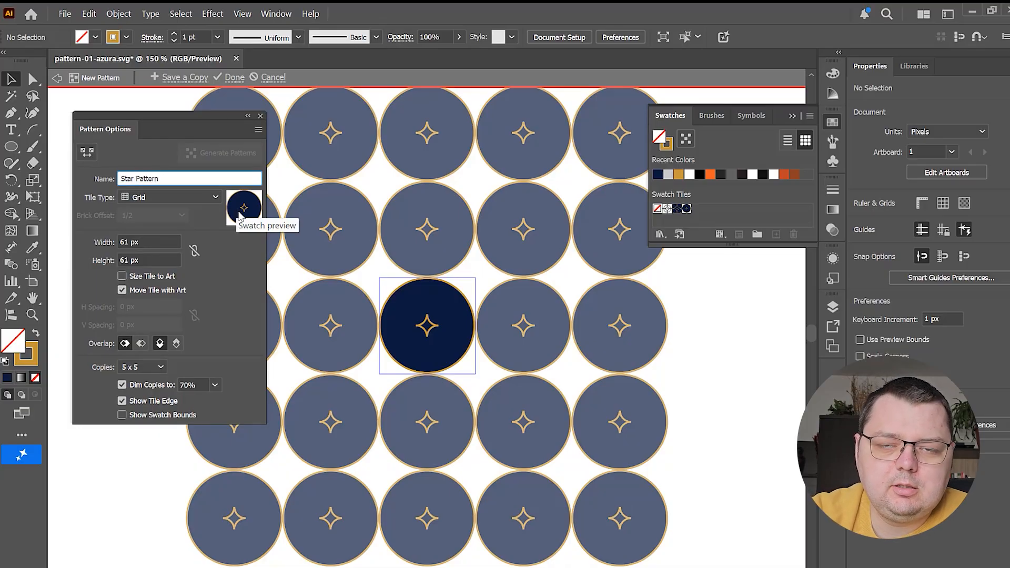
# Set the pattern tile's width and height to 65 px and finish editing the pattern
pyautogui.moveTo(125, 241); pyautogui.dragTo(161, 246)
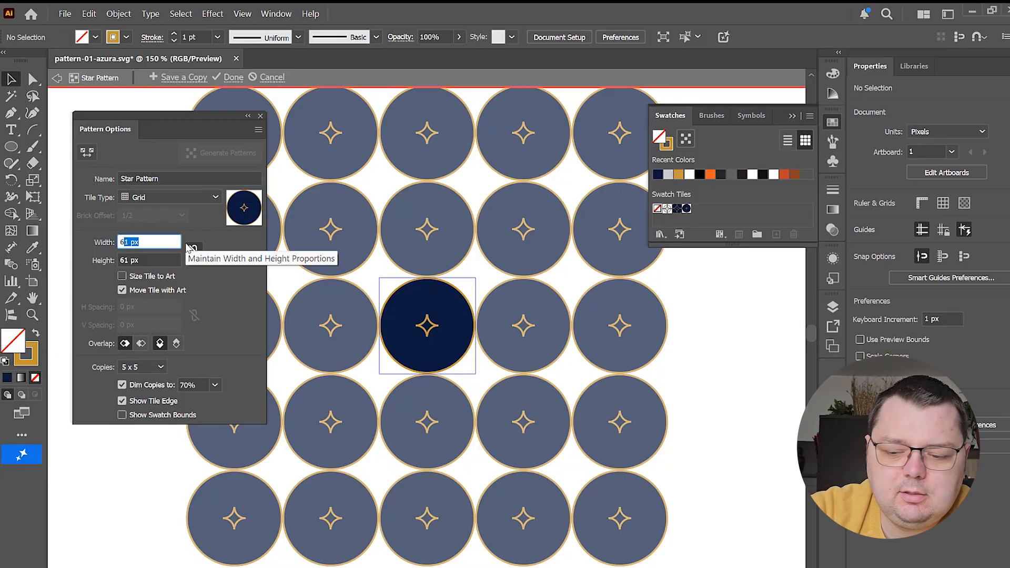
pyautogui.press('Tab')
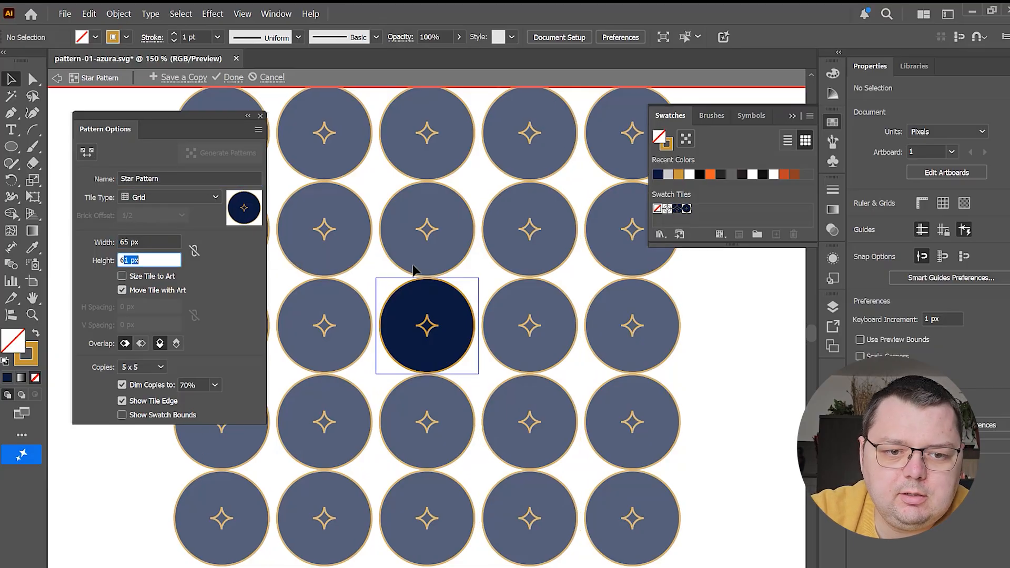
pyautogui.write('65')
pyautogui.click(177, 246)
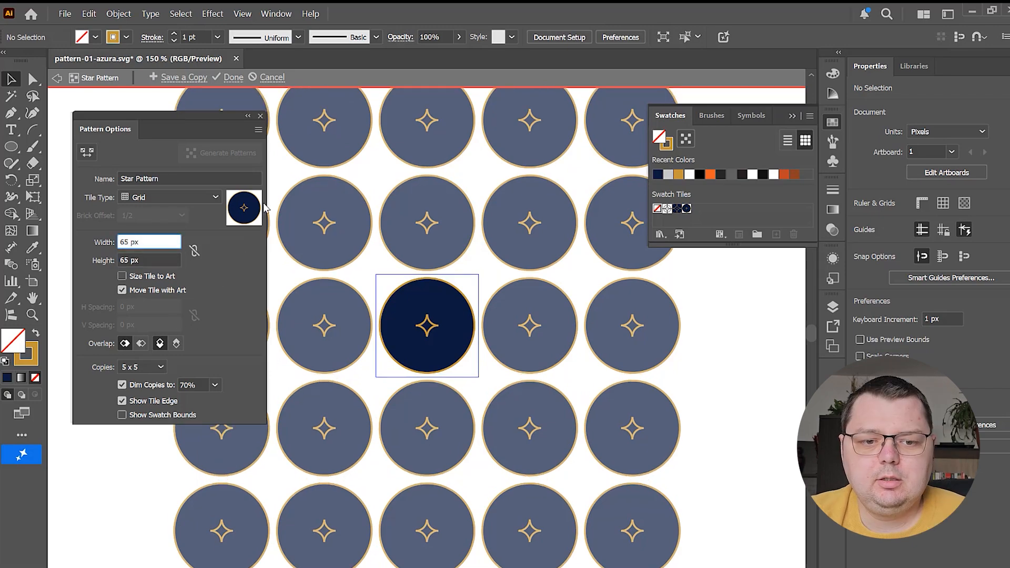
pyautogui.click(231, 78)
# Move the original circle-and-star group off the artboard, beyond its right edge
pyautogui.scroll(-3, 385, 357)
pyautogui.moveTo(333, 295); pyautogui.dragTo(396, 290)
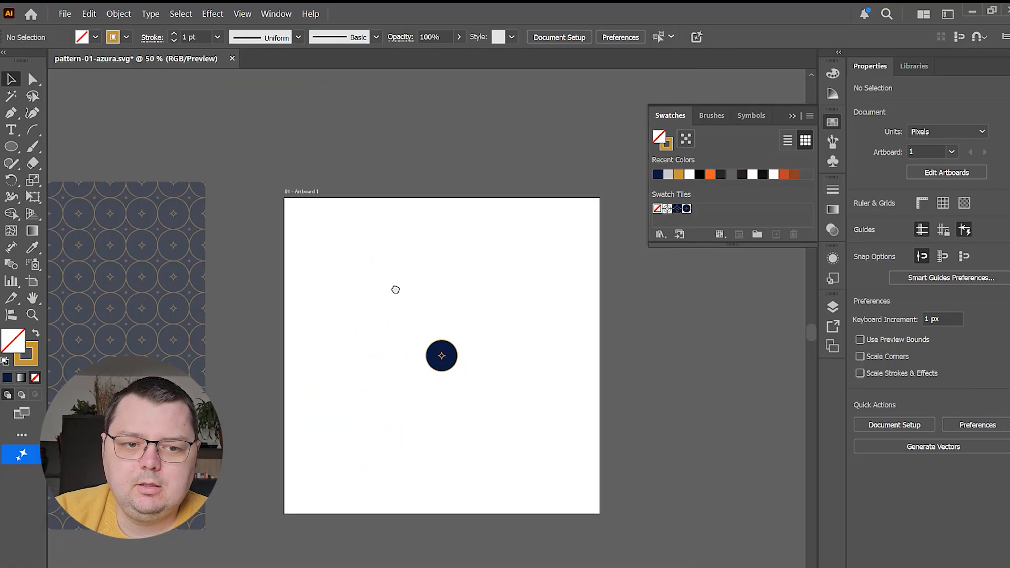
pyautogui.moveTo(441, 356); pyautogui.dragTo(703, 372)
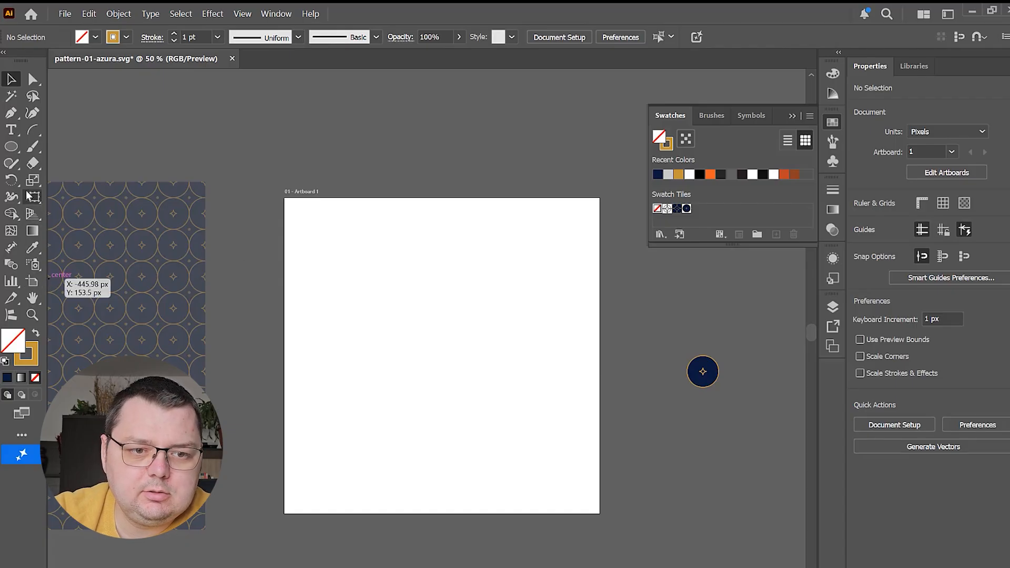
# Draw a 600 × 600 px rectangle covering the artboard and fill it with the Star Pattern swatch
pyautogui.press('m')
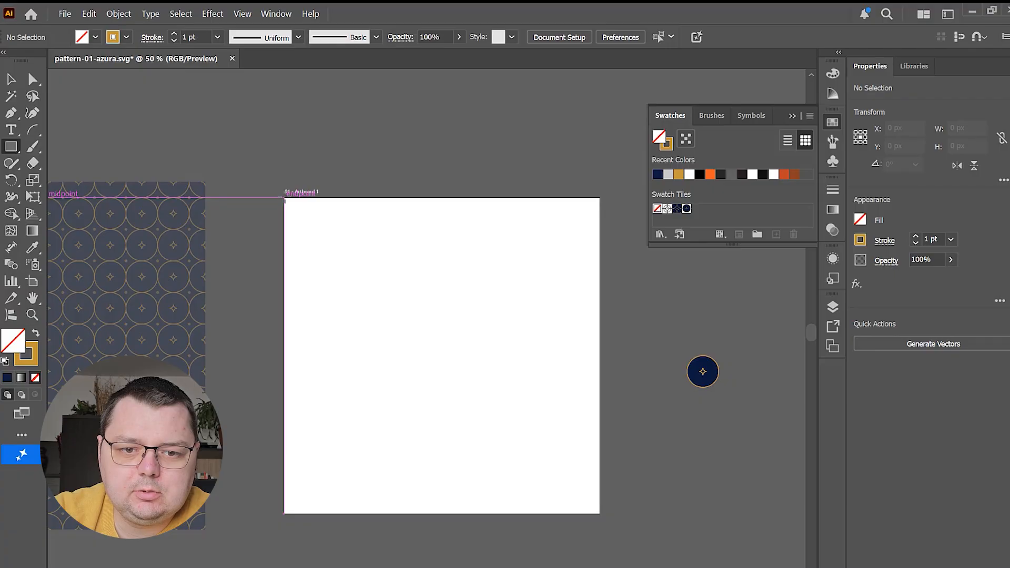
pyautogui.moveTo(284, 198); pyautogui.dragTo(600, 514)
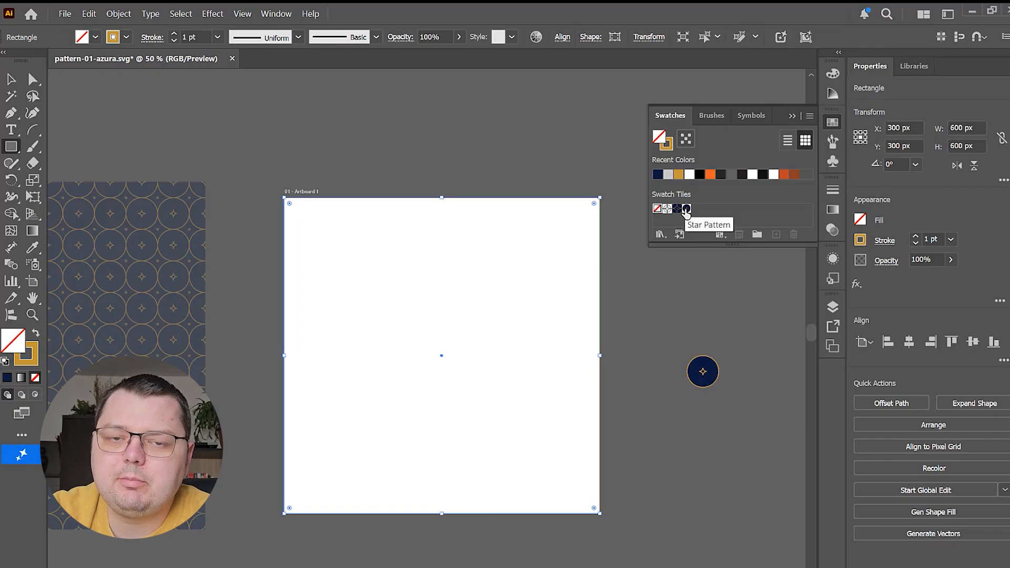
pyautogui.click(687, 209)
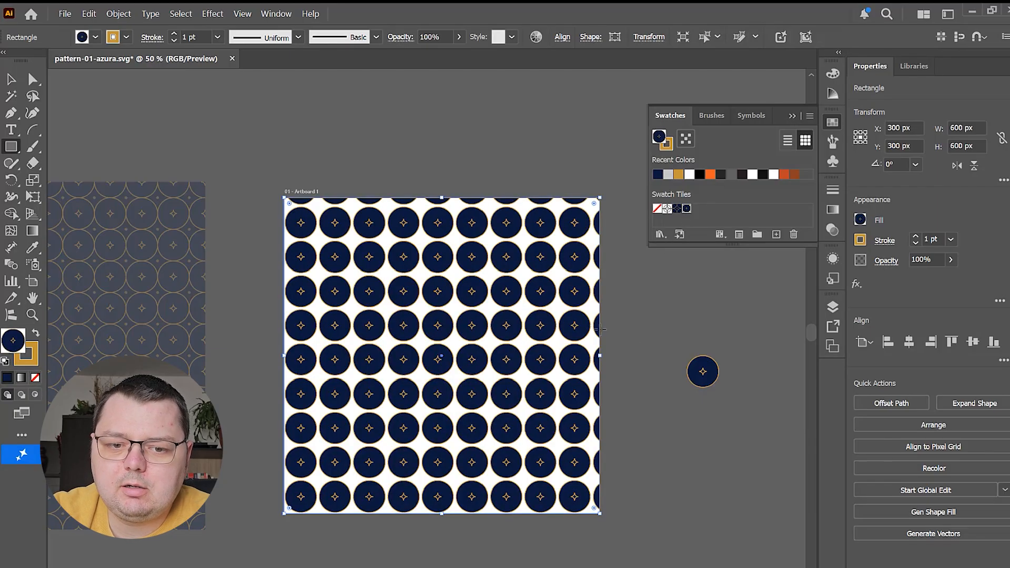
pyautogui.press('v')
pyautogui.click(630, 352)
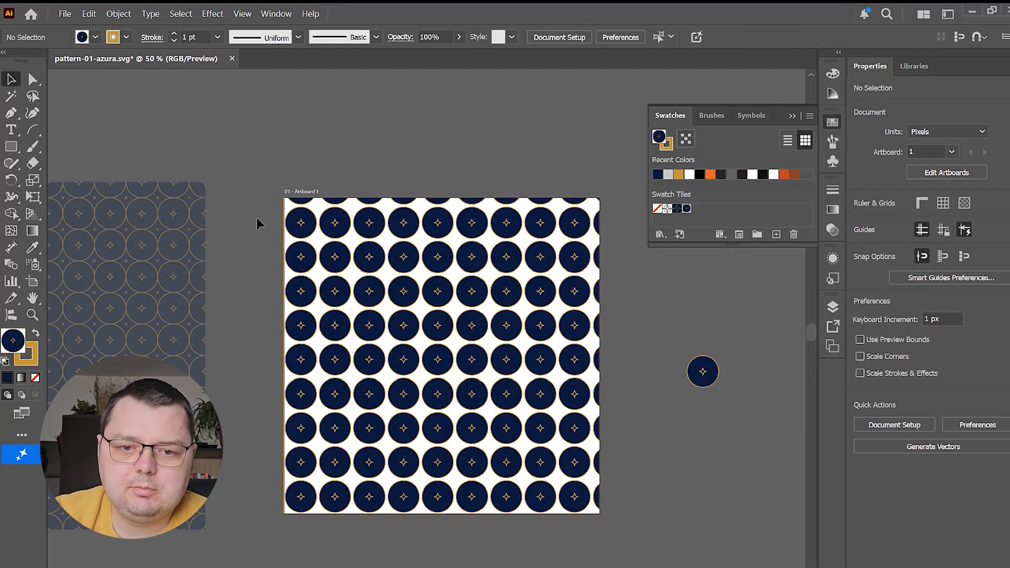
# Set the artboard's fill to navy #0d1b3e, sampled from one of the pattern's circles
pyautogui.scroll(4, 405, 363)
pyautogui.scroll(-3, 466, 392)
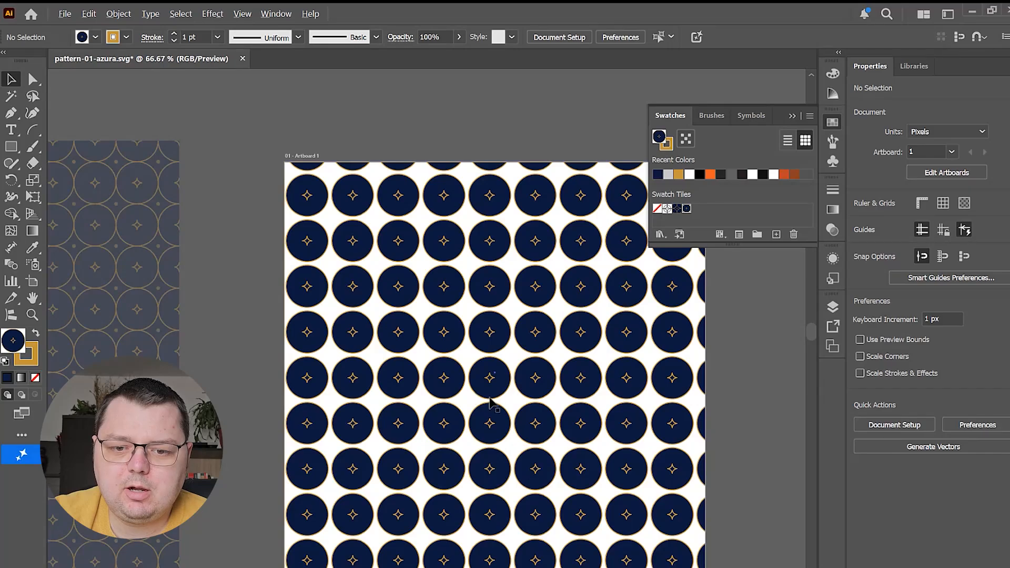
pyautogui.scroll(3, 491, 392)
pyautogui.scroll(-2, 526, 380)
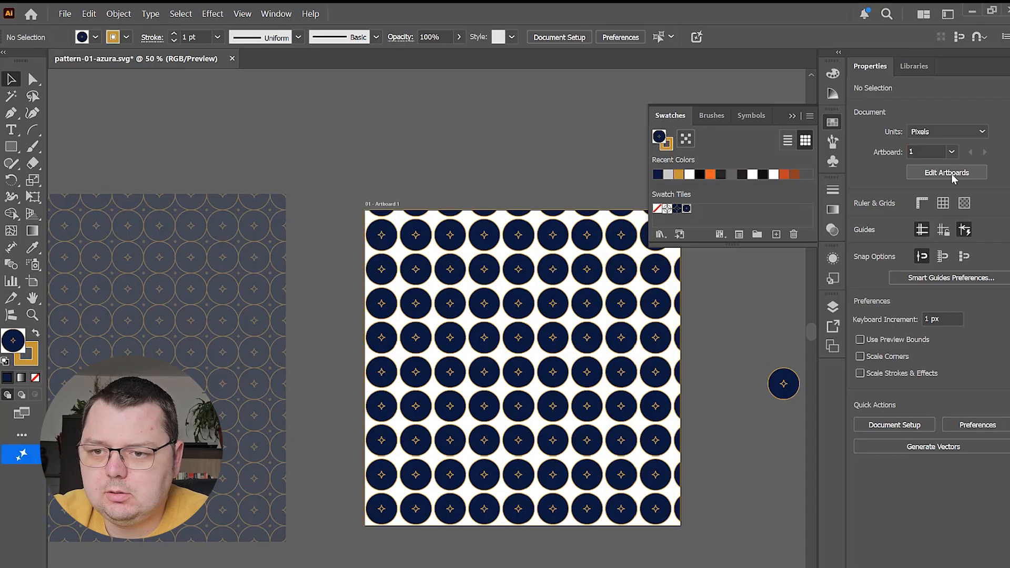
pyautogui.hotkey('shift', 'o')
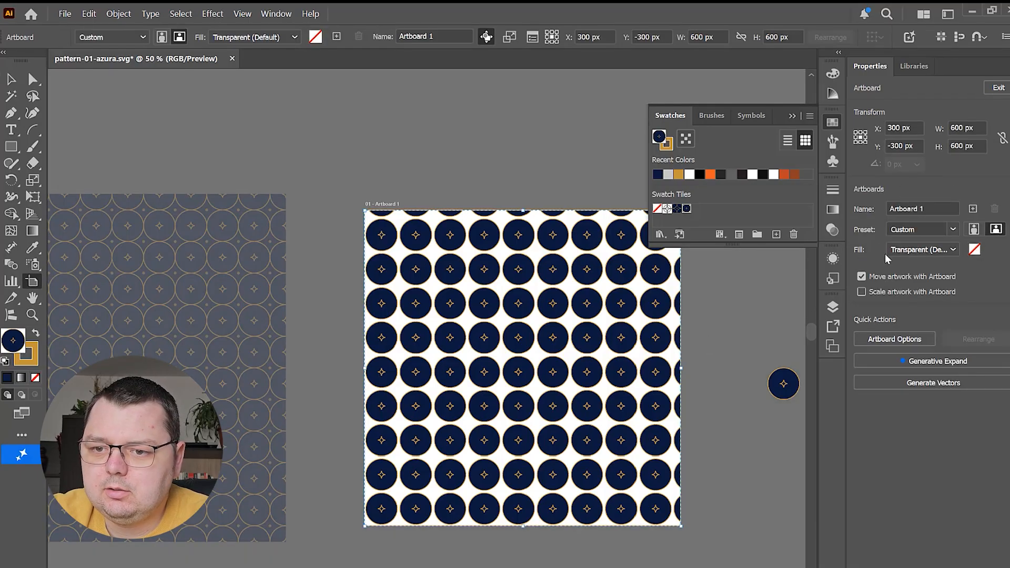
pyautogui.click(975, 250)
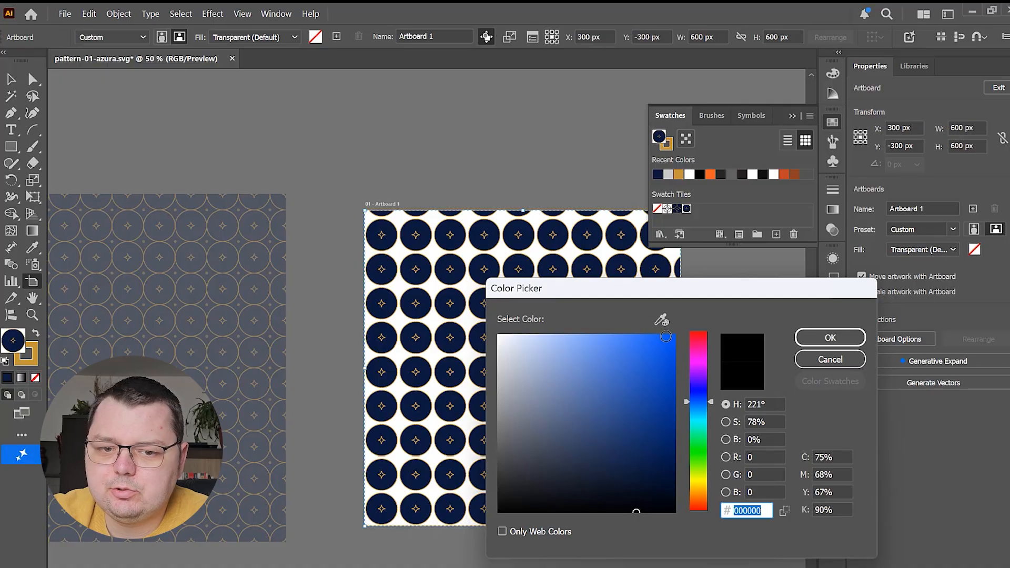
pyautogui.click(662, 319)
pyautogui.click(520, 240)
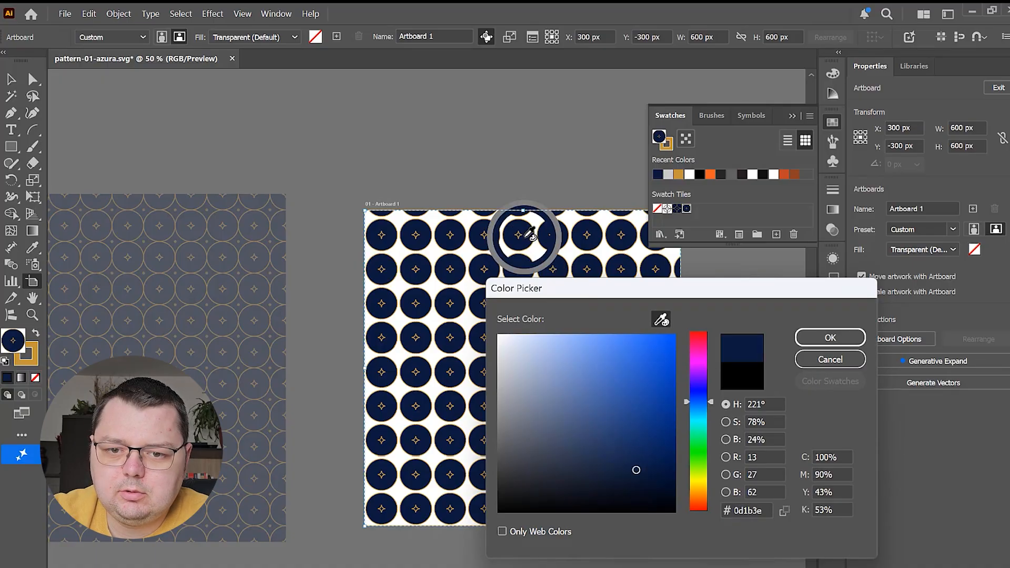
pyautogui.click(823, 337)
pyautogui.click(792, 117)
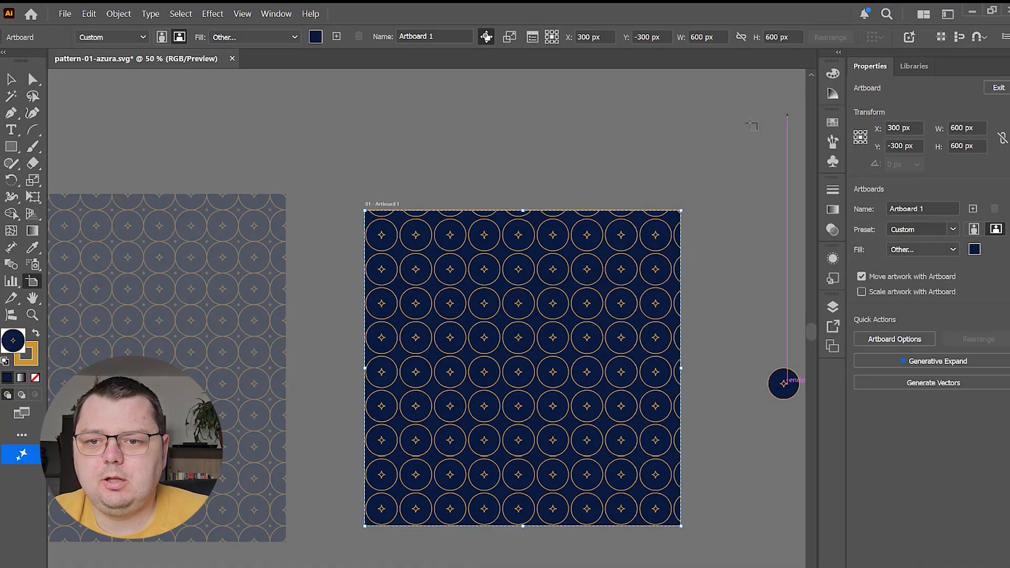
pyautogui.press('v')
# Remove the gold stroke from the pattern-filled rectangle
pyautogui.scroll(3, 641, 298)
pyautogui.scroll(-2, 641, 298)
pyautogui.click(568, 292)
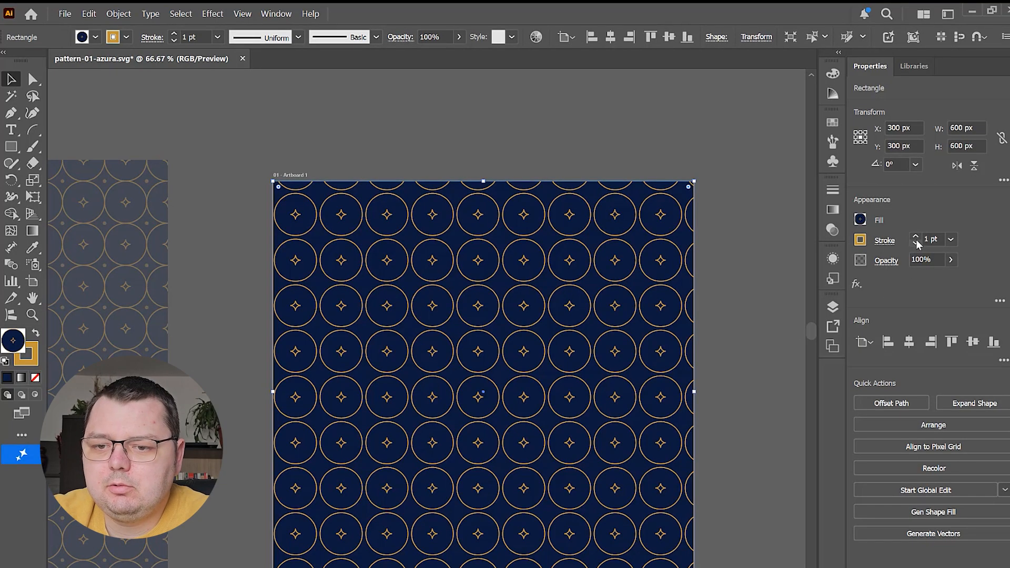
pyautogui.scroll(3, 728, 325)
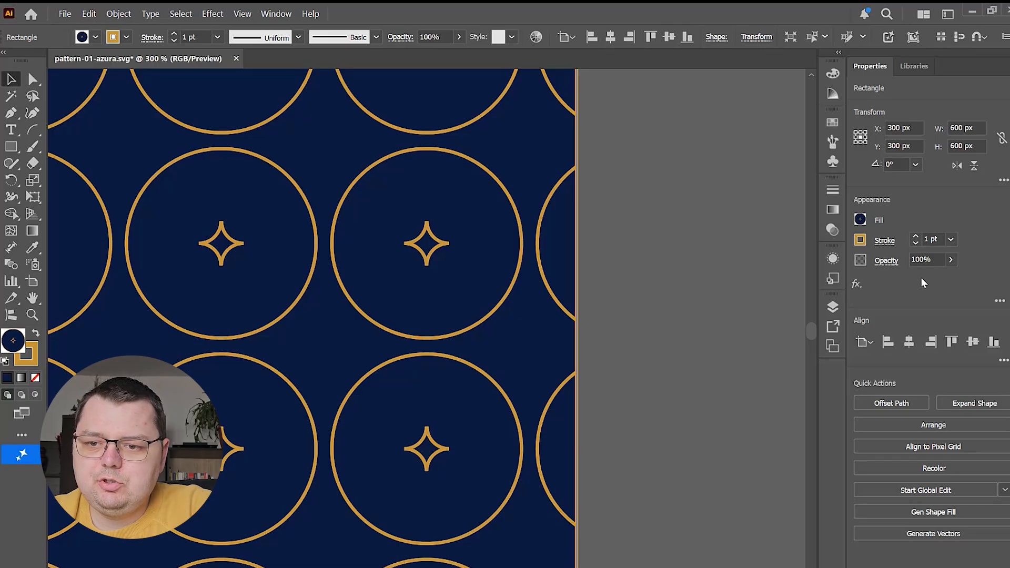
pyautogui.doubleClick(932, 240)
pyautogui.press('BackSpace')
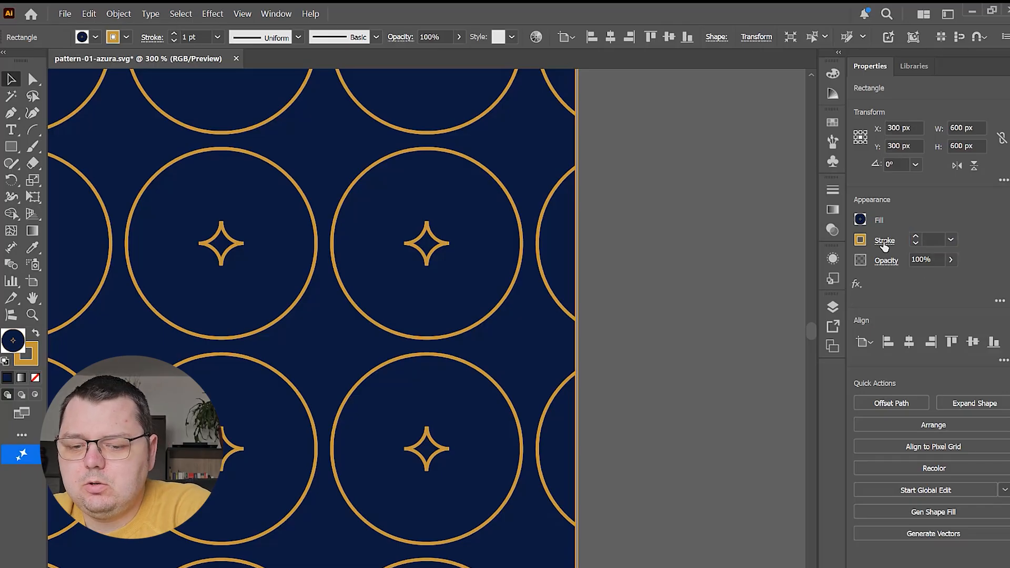
pyautogui.press('Return')
pyautogui.click(725, 269)
# Move the original circle-and-star group to above the faded reference pattern, outside the artboard
pyautogui.scroll(-4, 614, 357)
pyautogui.moveTo(609, 308); pyautogui.dragTo(681, 241)
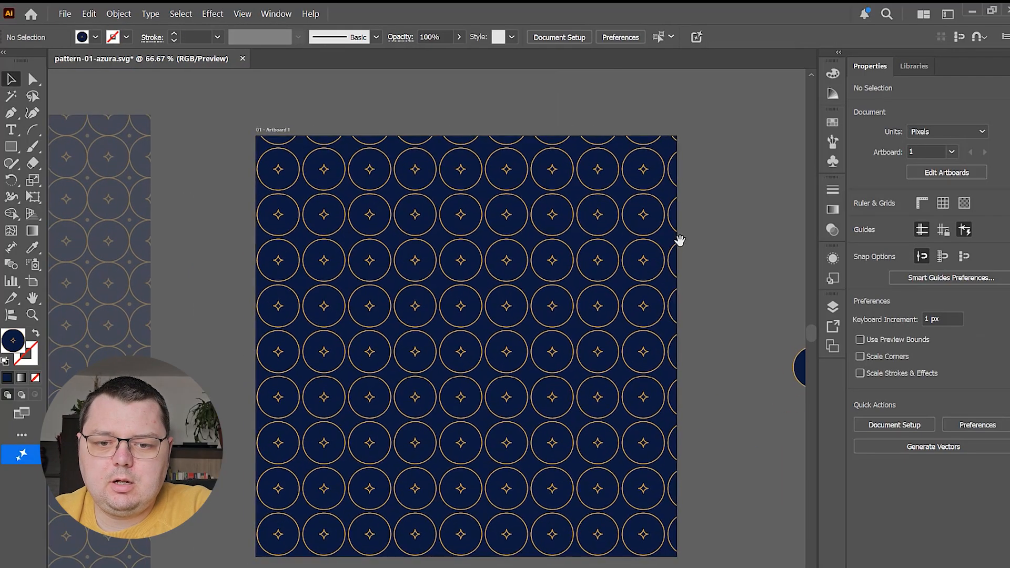
pyautogui.scroll(2, 414, 374)
pyautogui.scroll(-3, 438, 365)
pyautogui.moveTo(295, 309); pyautogui.dragTo(251, 293)
pyautogui.moveTo(684, 344); pyautogui.dragTo(190, 101)
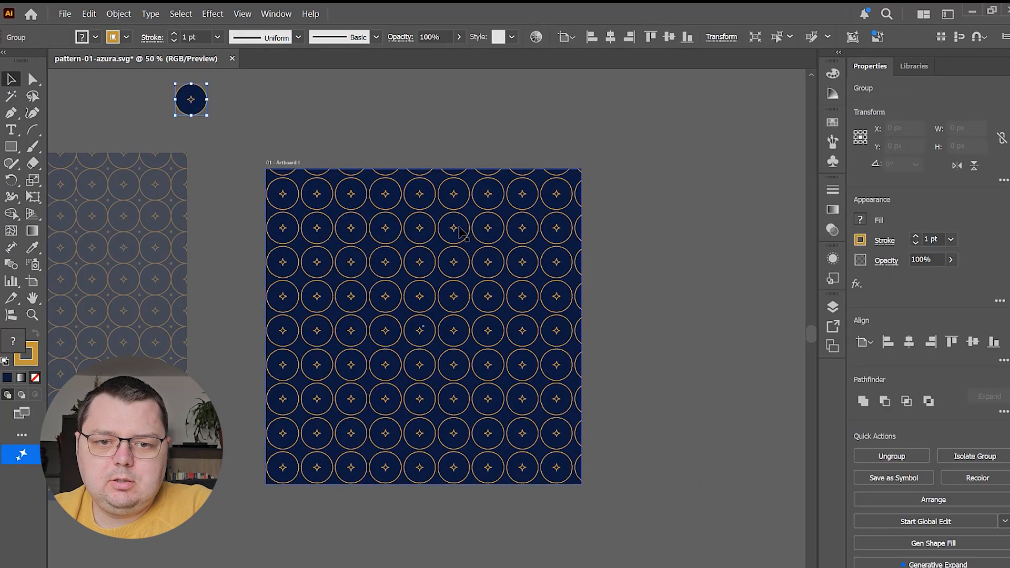
# Try enlarging the pattern-filled rectangle from its lower-right corner
pyautogui.click(458, 225)
pyautogui.moveTo(582, 485); pyautogui.dragTo(638, 510)
pyautogui.hotkey('ctrl', 'z')
pyautogui.click(613, 430)
# Draw a second rectangle with the Star Pattern fill, about 1195 × 1132 px, to the right of the artboard
pyautogui.click(520, 368)
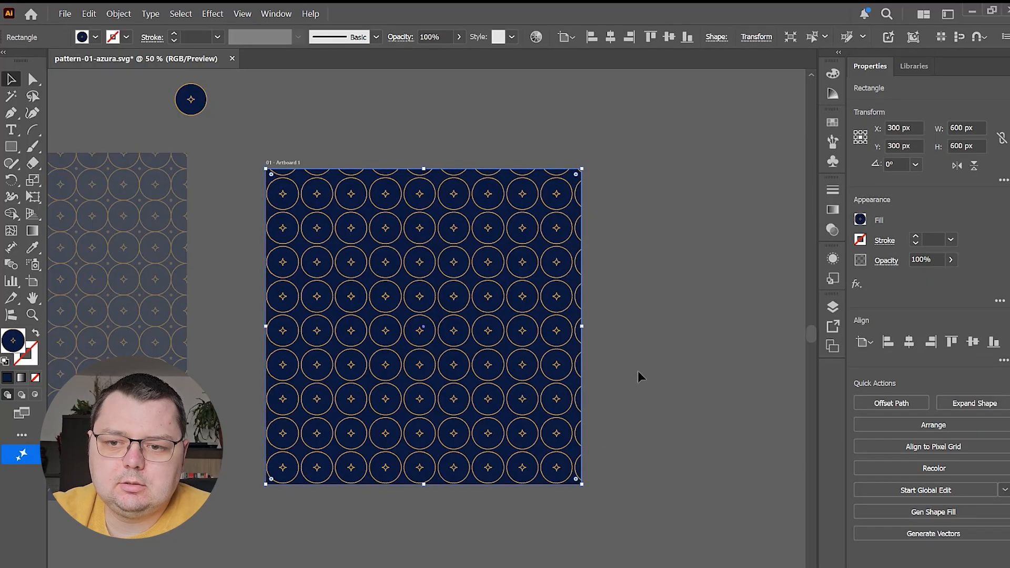
pyautogui.moveTo(598, 355); pyautogui.dragTo(372, 311)
pyautogui.click(13, 149)
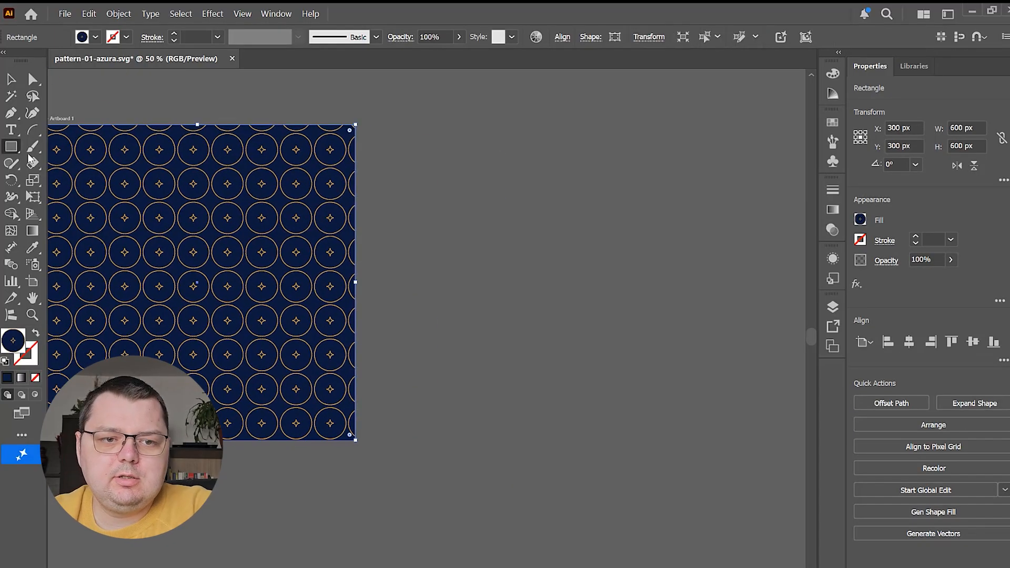
pyautogui.moveTo(428, 148)
pyautogui.mouseDown()
pyautogui.moveTo(737, 451)
pyautogui.moveTo(773, 491)
pyautogui.moveTo(807, 564)
pyautogui.moveTo(767, 553)
pyautogui.moveTo(626, 373)
pyautogui.moveTo(569, 450)
pyautogui.moveTo(713, 544)
pyautogui.moveTo(749, 498)
pyautogui.mouseUp()
pyautogui.scroll(-2, 558, 322)
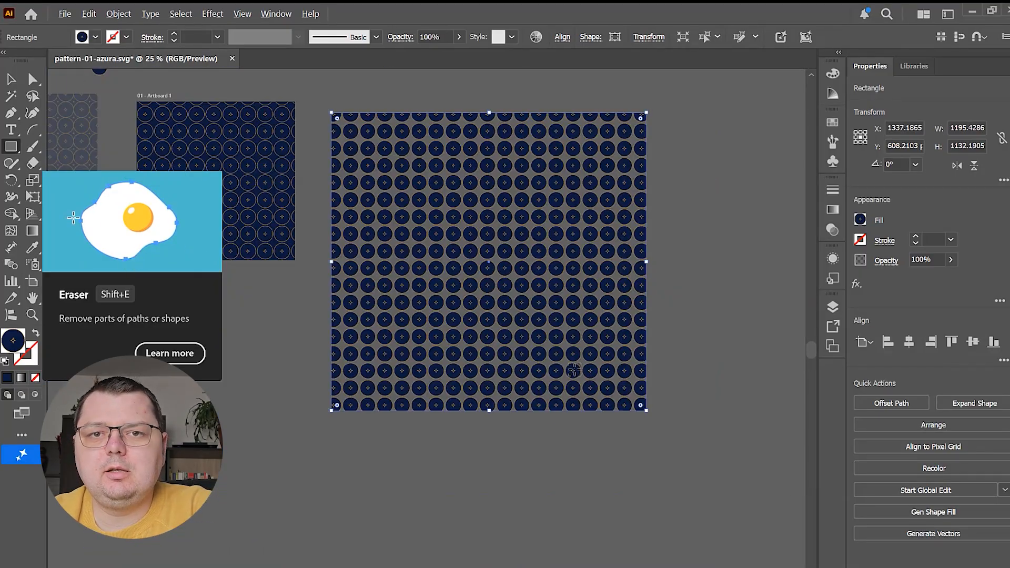
pyautogui.moveTo(566, 320); pyautogui.dragTo(584, 334)
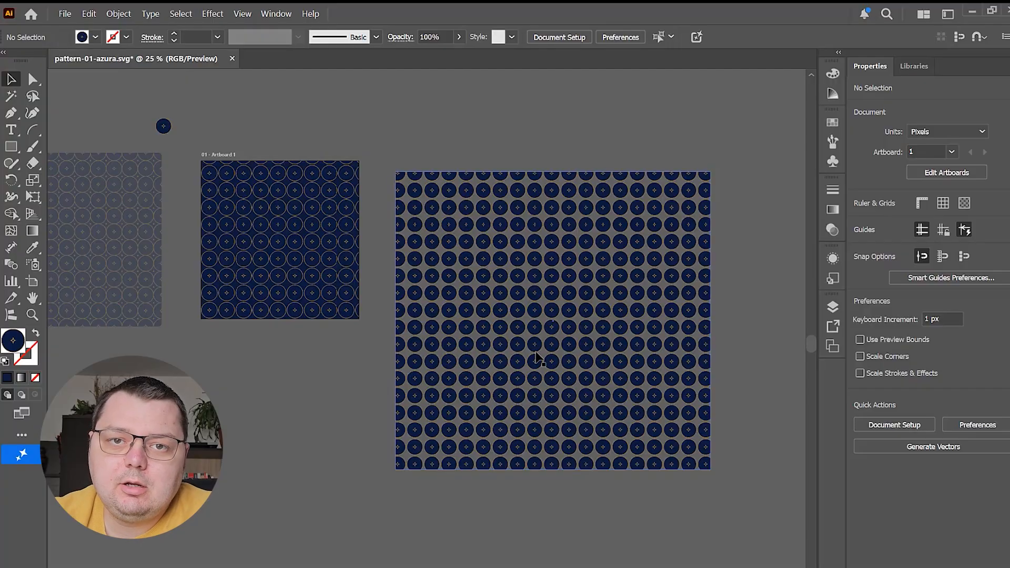